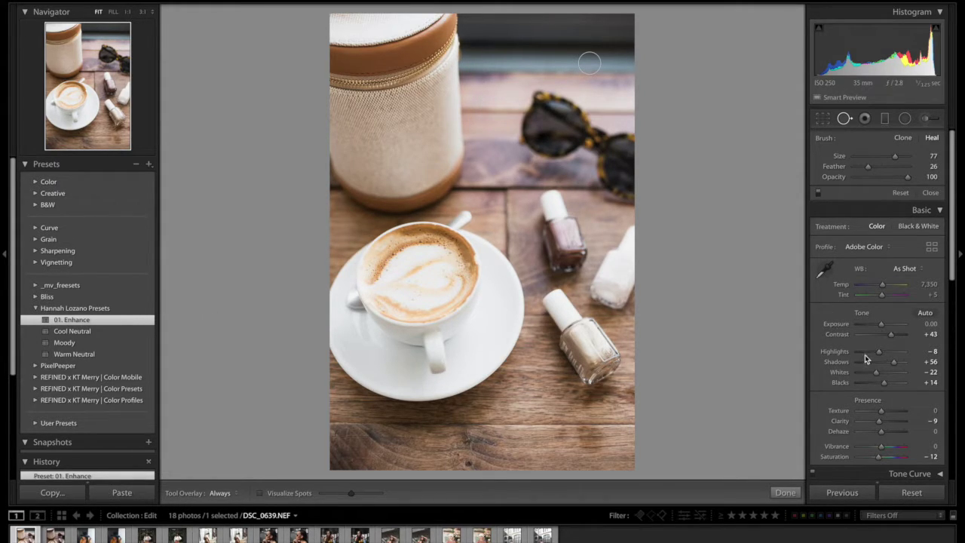
Set Highlights to −76 and Contrast to +52 on the coffee photo DSC_0639.NEF.
click(863, 119)
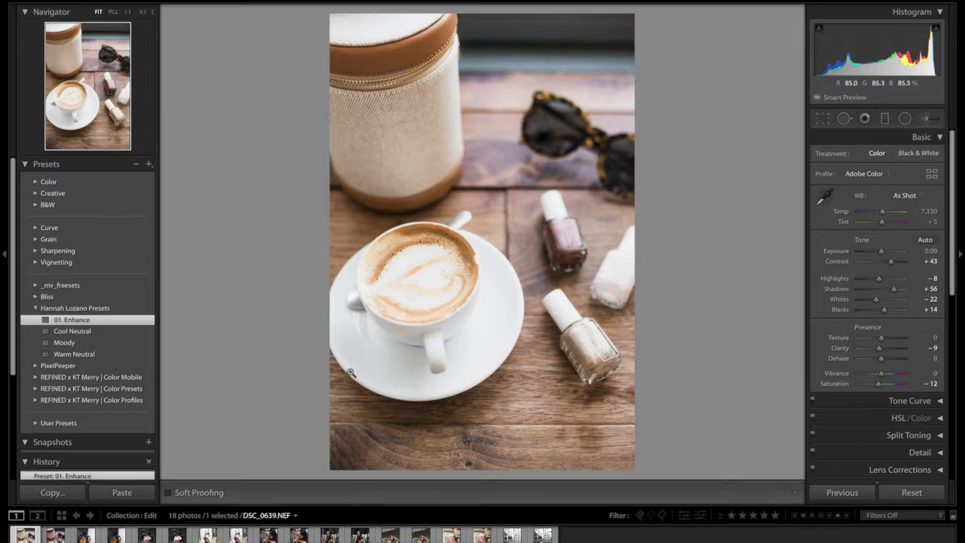
drag(879, 278, 864, 278)
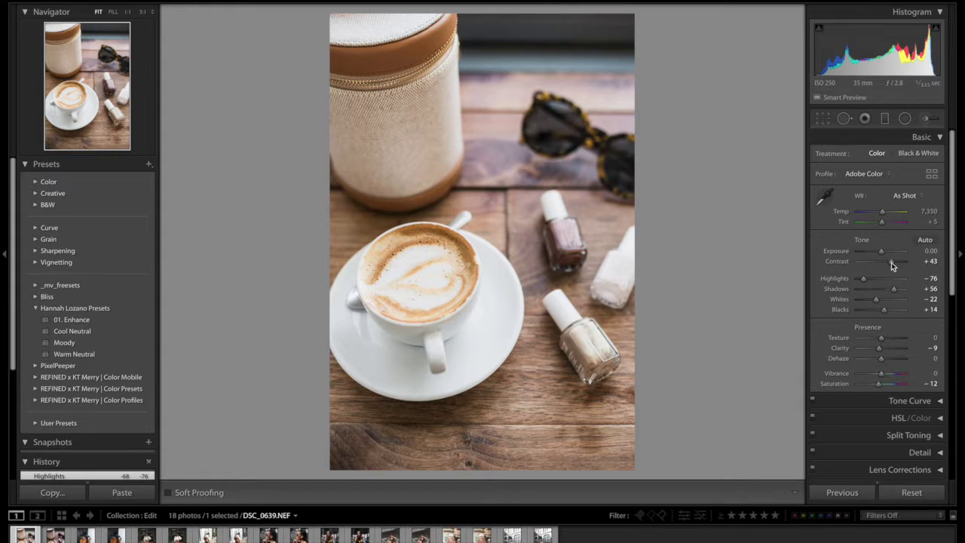
drag(891, 262, 893, 261)
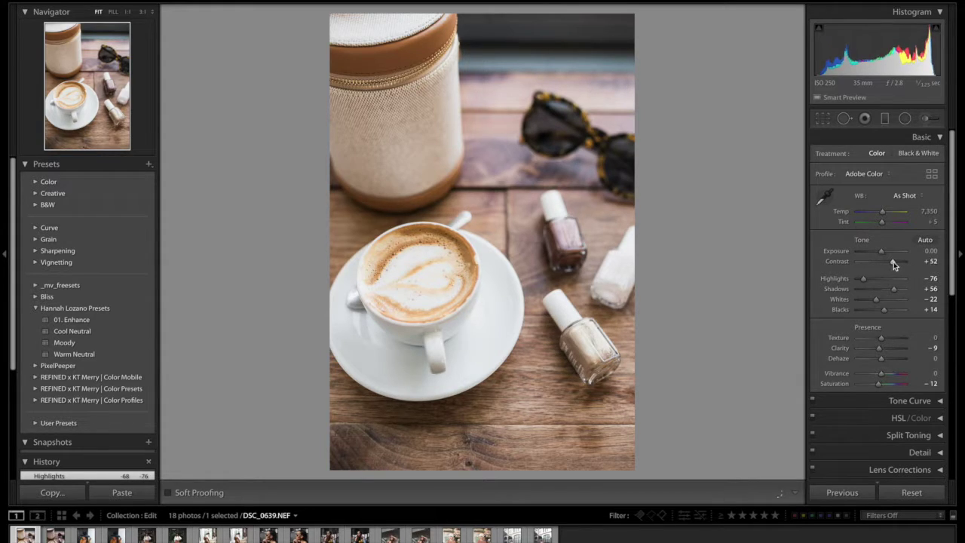
Adjust the healing spot on the blurred window ledge above the sunglasses, sampling from right beside it, and finish spot removal.
click(842, 121)
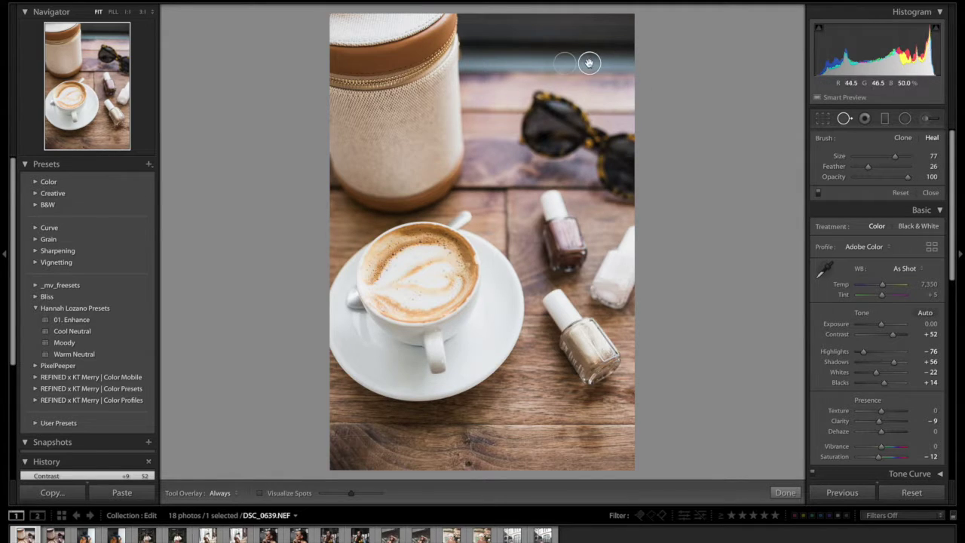
click(565, 64)
drag(617, 123, 586, 64)
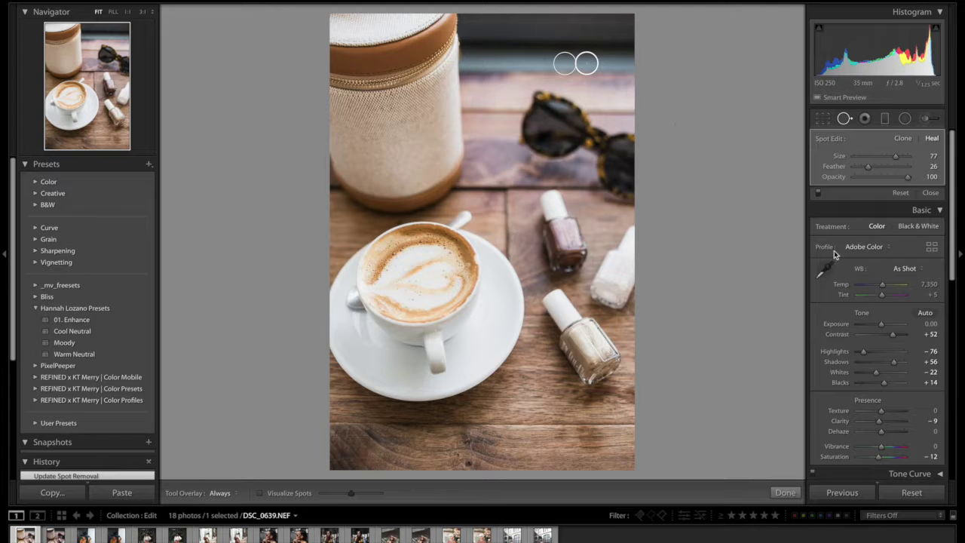
click(785, 493)
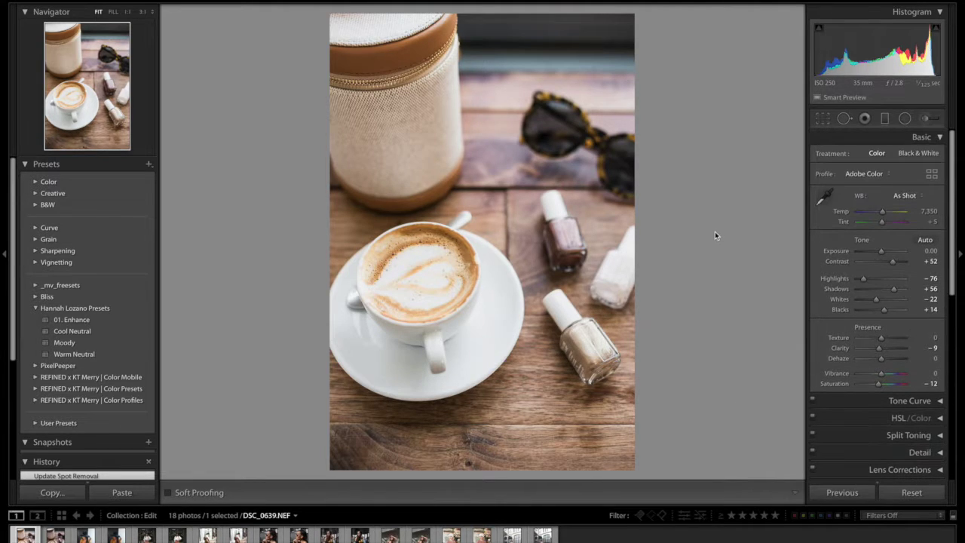
Compare the edited coffee photo with its unedited version.
key(backslash)
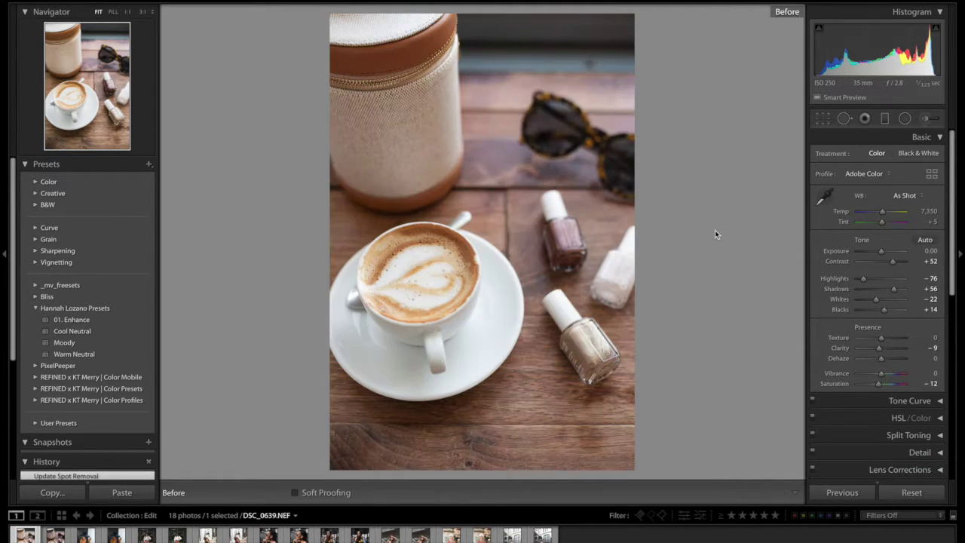
key(backslash)
key(backslash)
key(backslash)
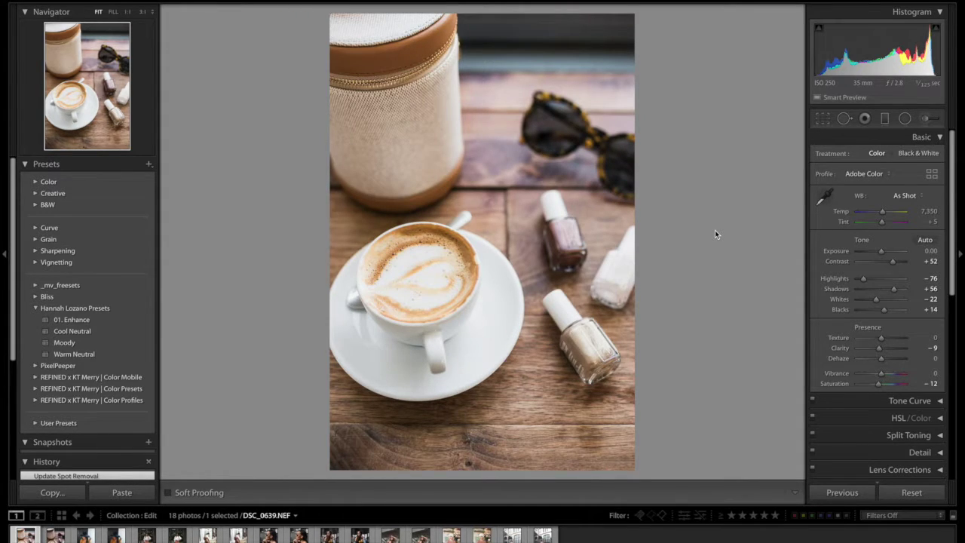
Create virtual copies of the nine selected photos and reset the develop settings on the coffee photo's copy.
right_click(57, 534)
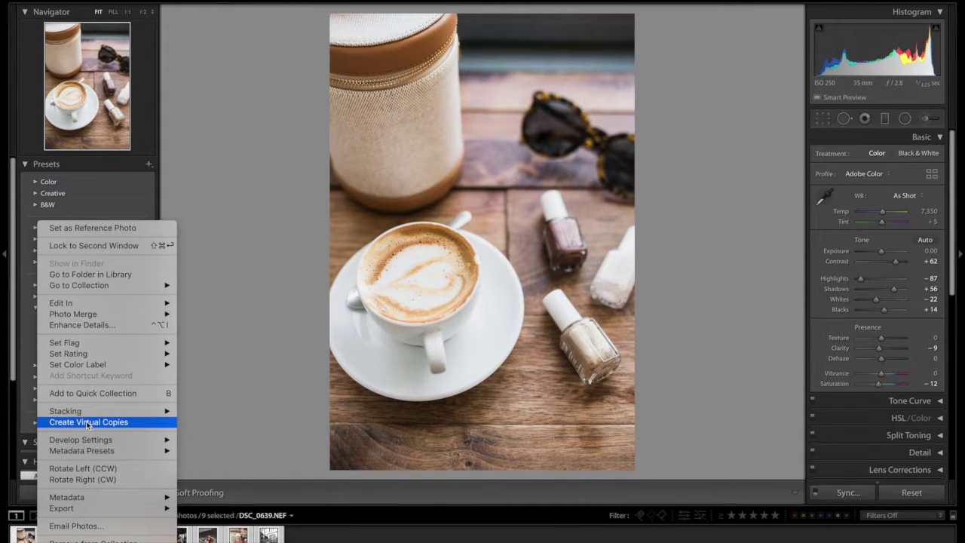
click(88, 422)
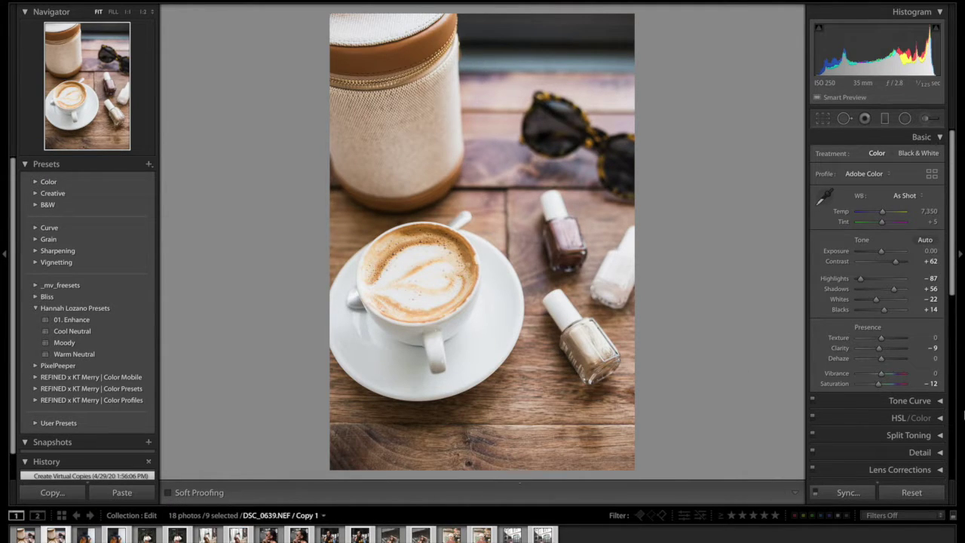
click(912, 492)
Straighten the coffee copy to a crop angle of 1.57 and heal the spot on the window ledge above the sunglasses.
click(822, 118)
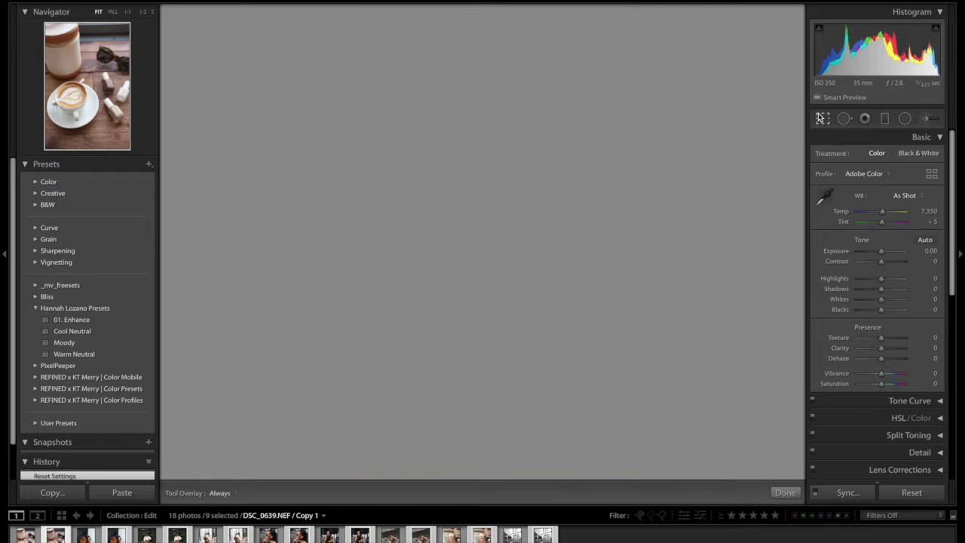
drag(683, 35, 691, 28)
click(845, 118)
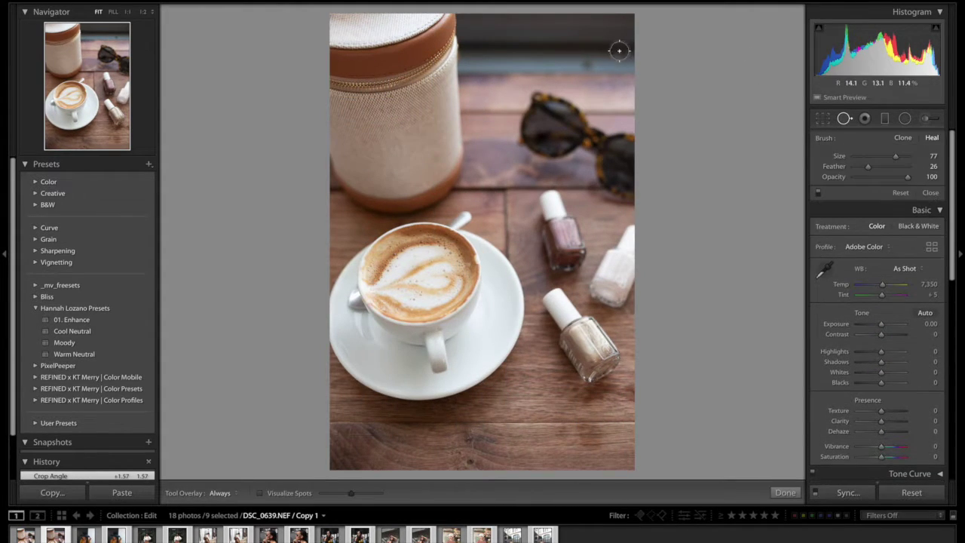
click(585, 66)
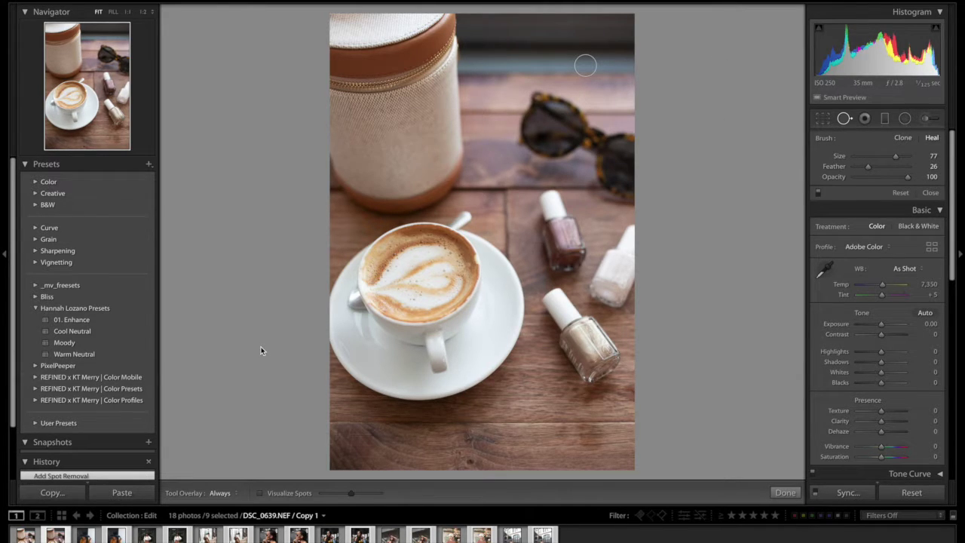
Apply the Moody preset to the coffee copy and fine-tune it with Shadows −4 and Highlights −62.
click(98, 345)
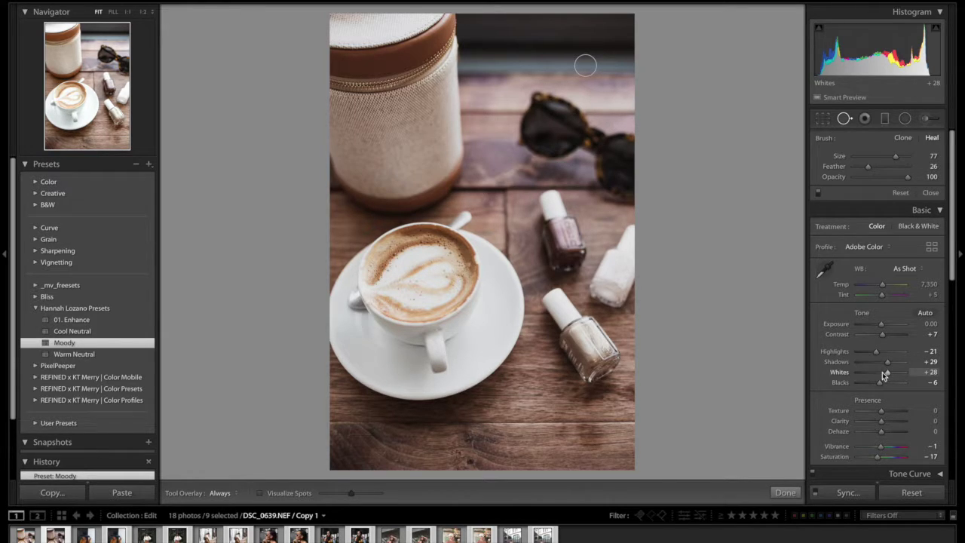
key(backslash)
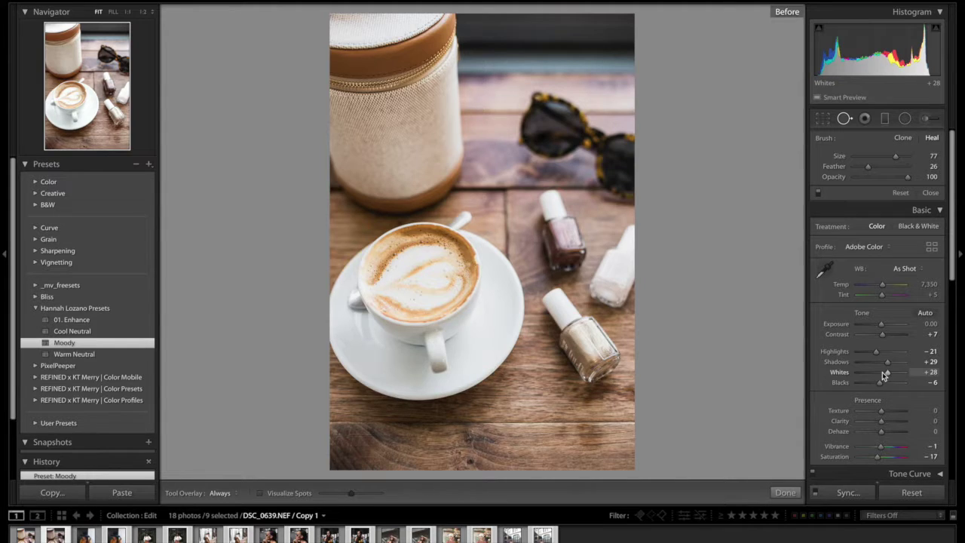
key(backslash)
drag(878, 364, 883, 366)
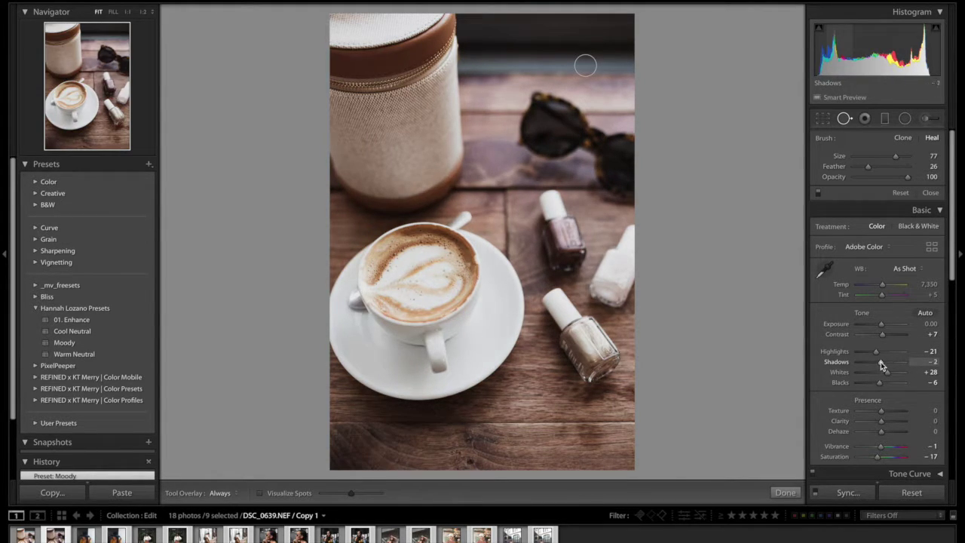
drag(876, 352, 867, 351)
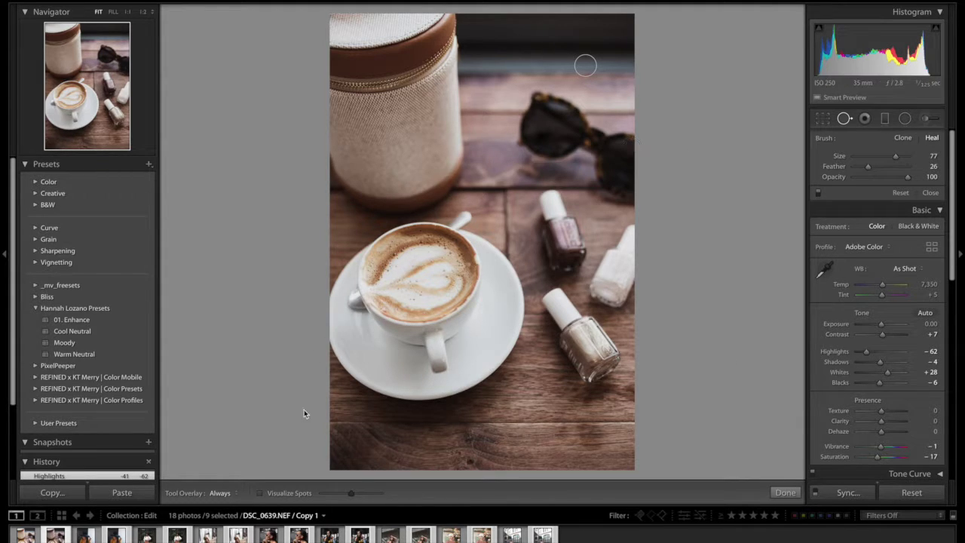
Apply the Cool Neutral preset to DSC_0652.NEF with Shadows +64 and Highlights −85, and compare it with the unedited version.
click(86, 535)
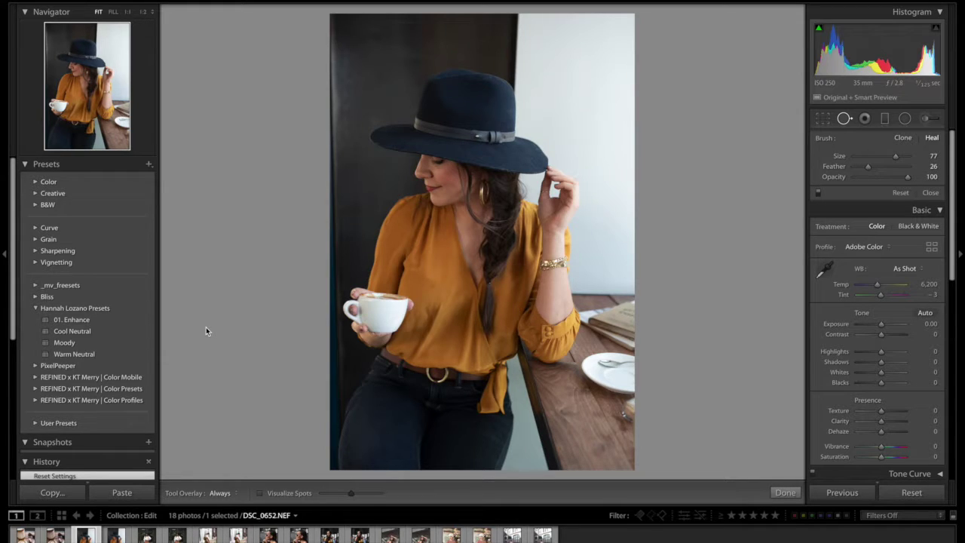
click(90, 332)
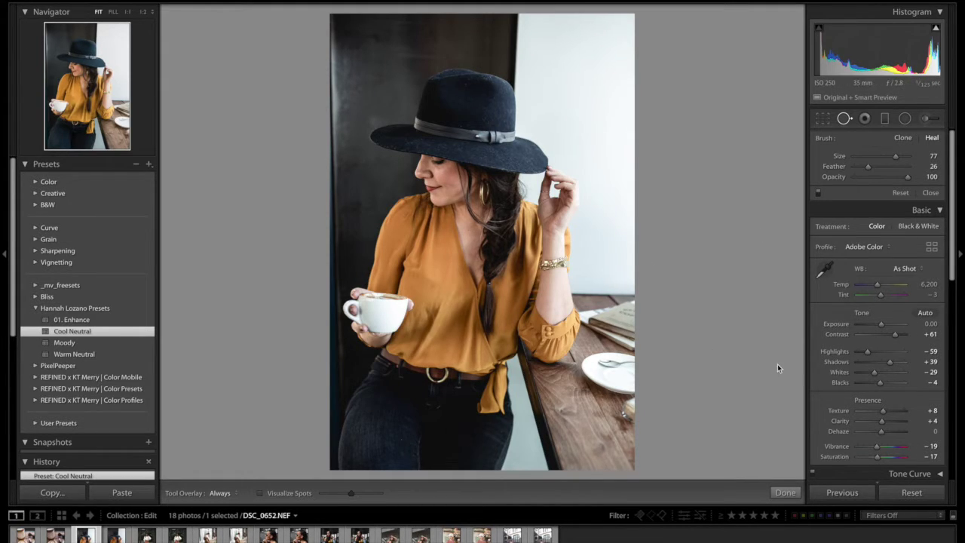
drag(896, 362, 862, 352)
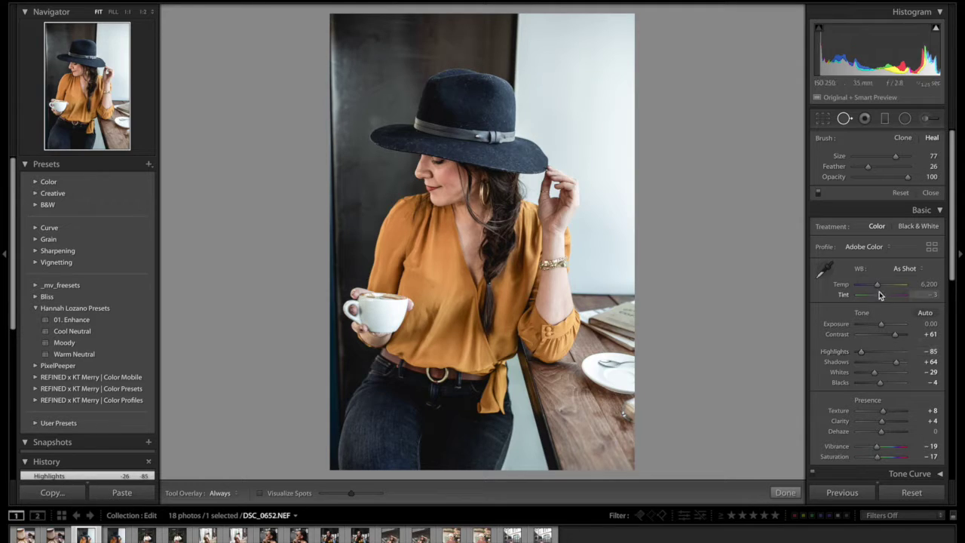
key(ctrl+z)
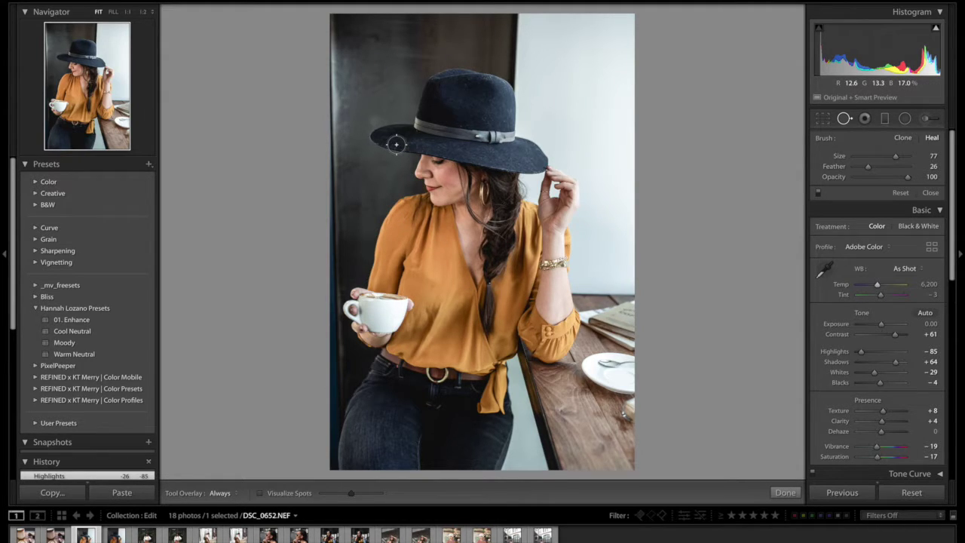
key(backslash)
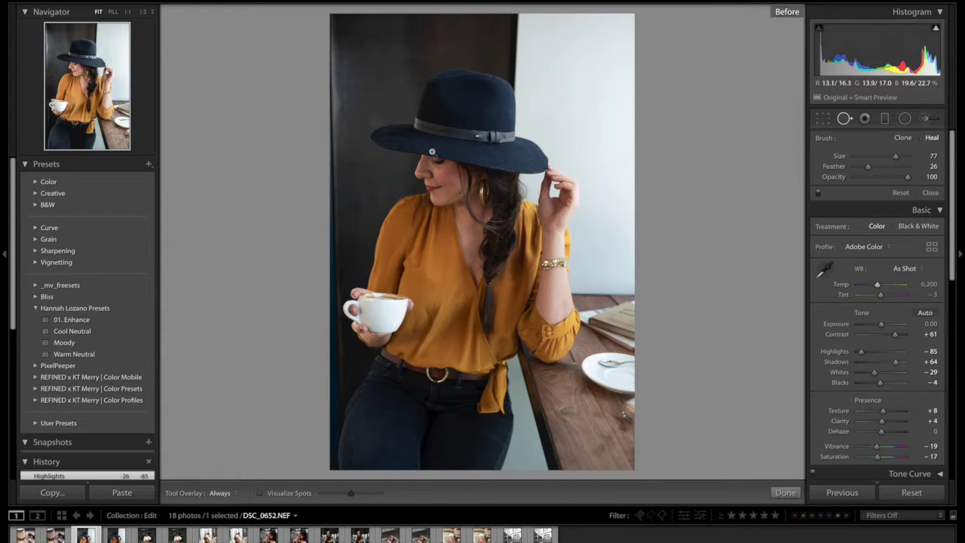
key(backslash)
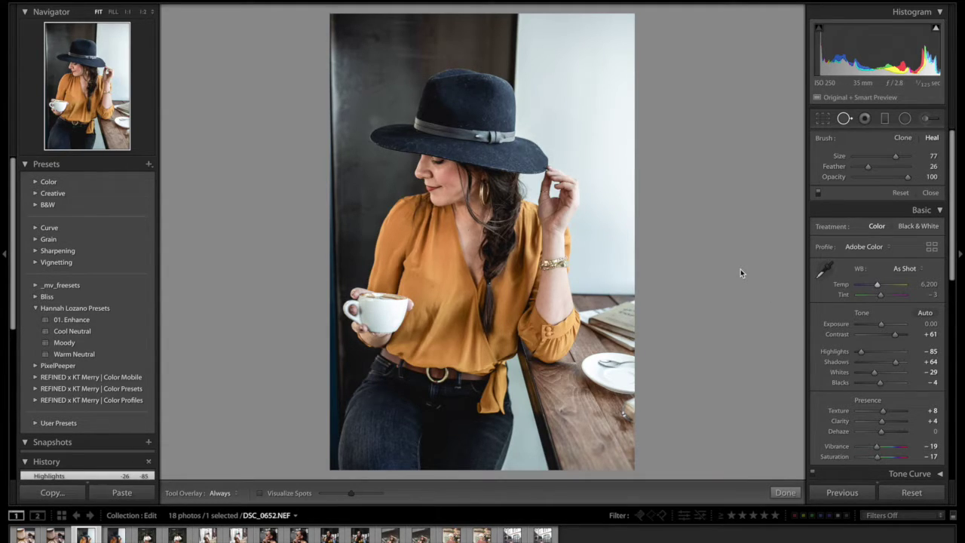
drag(881, 421, 876, 425)
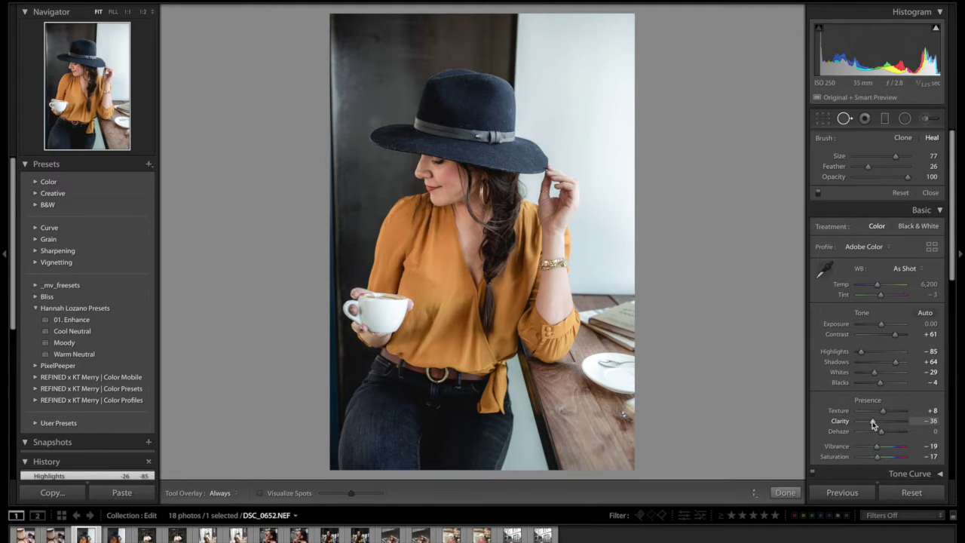
drag(874, 425, 870, 422)
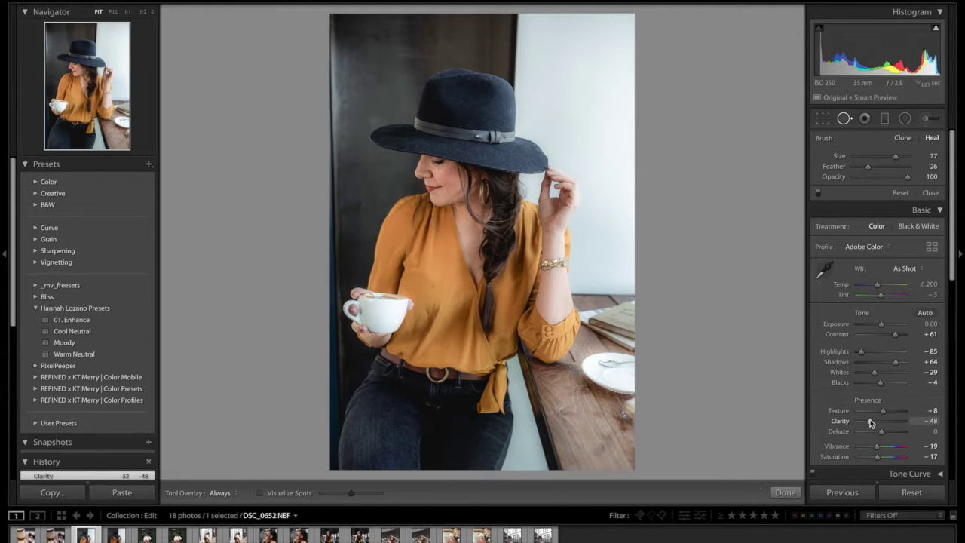
key(ctrl+z)
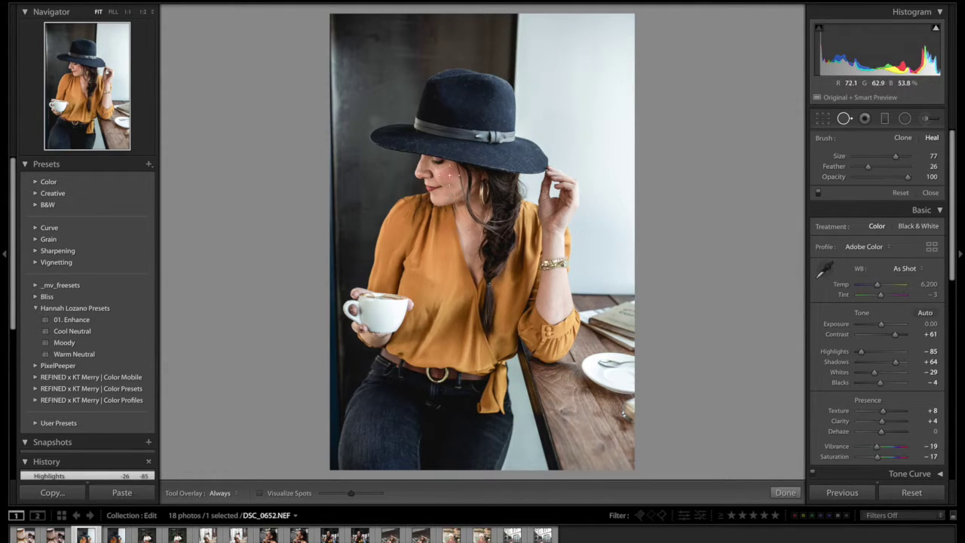
Set Clarity to −20 on the portrait of the woman in the hat to soften her skin.
drag(881, 422, 875, 425)
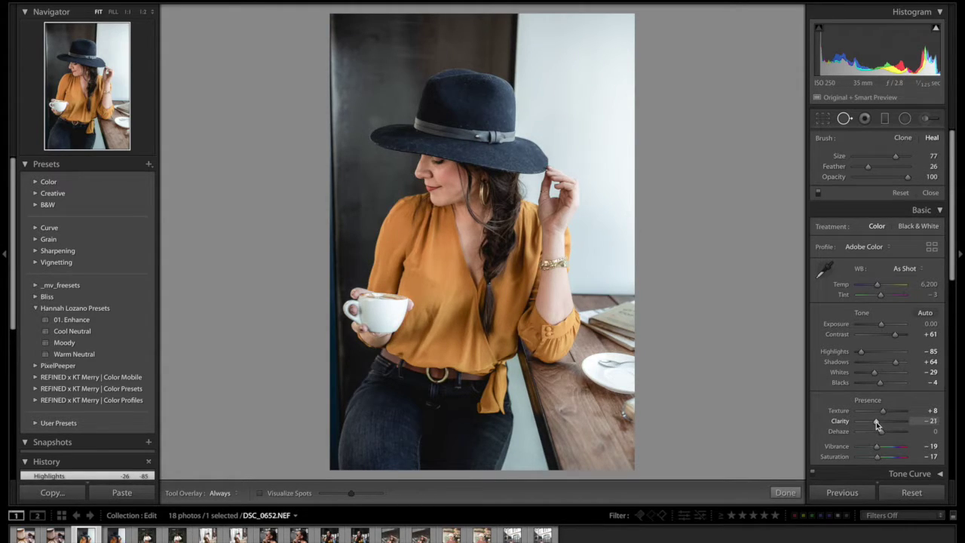
drag(876, 421, 876, 422)
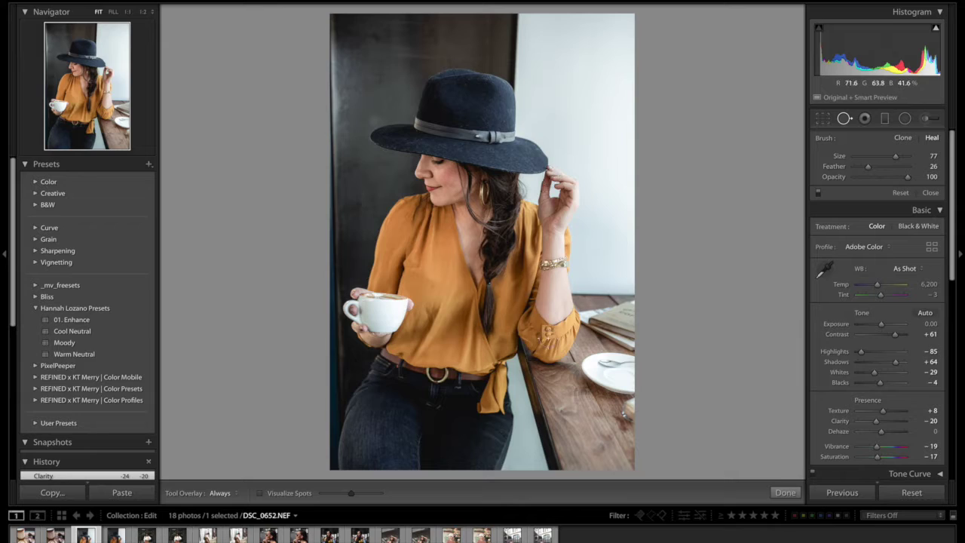
Apply the Warm Neutral preset to the full-length outfit photo DSC_7283.NEF.
click(146, 535)
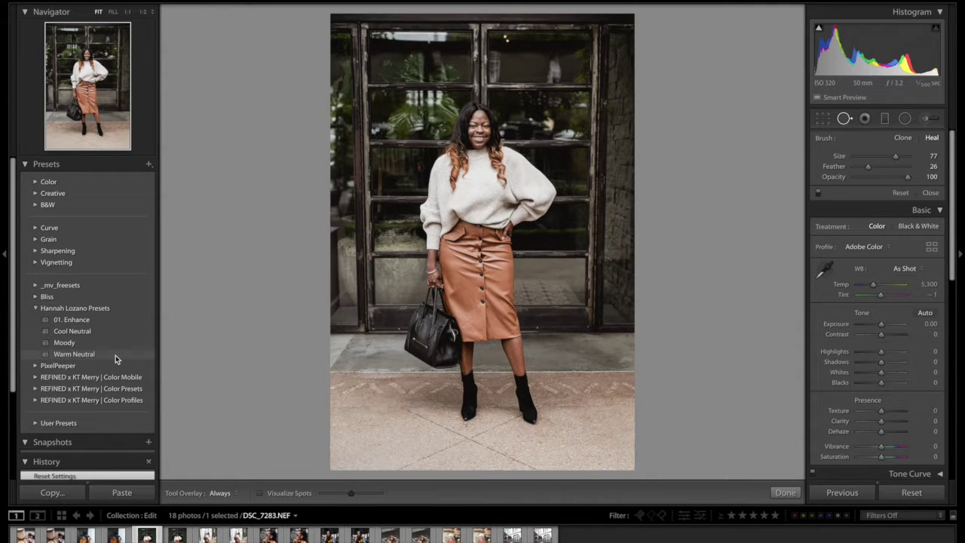
click(115, 354)
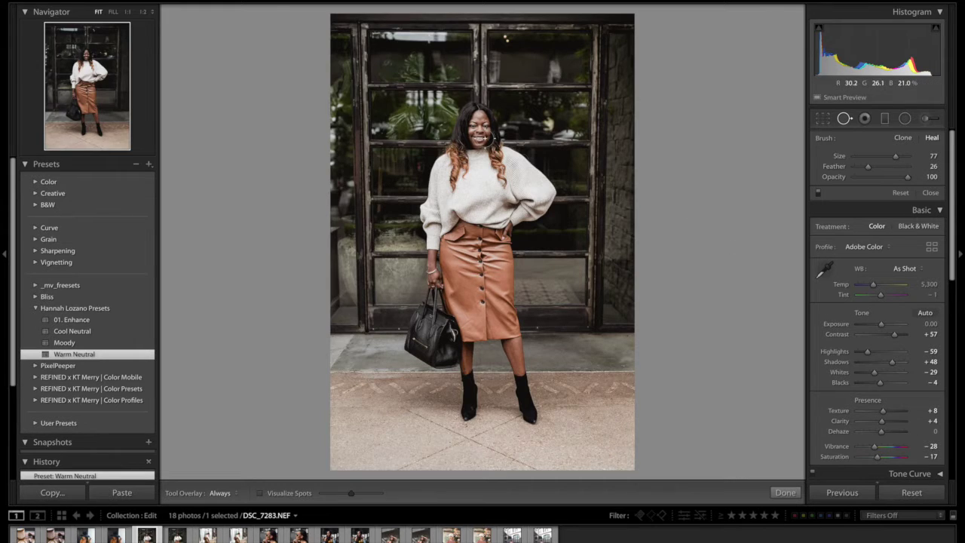
Set Highlights to −93, Shadows to +62 and Exposure to −0.10 on the outfit photo, checking the face up close.
key(super+equal)
key(super+equal)
key(super+equal)
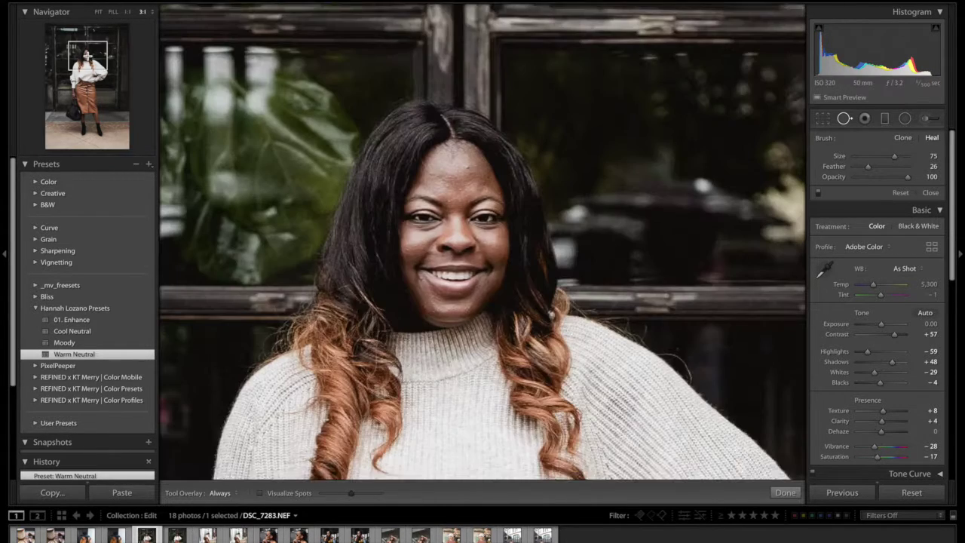
click(483, 191)
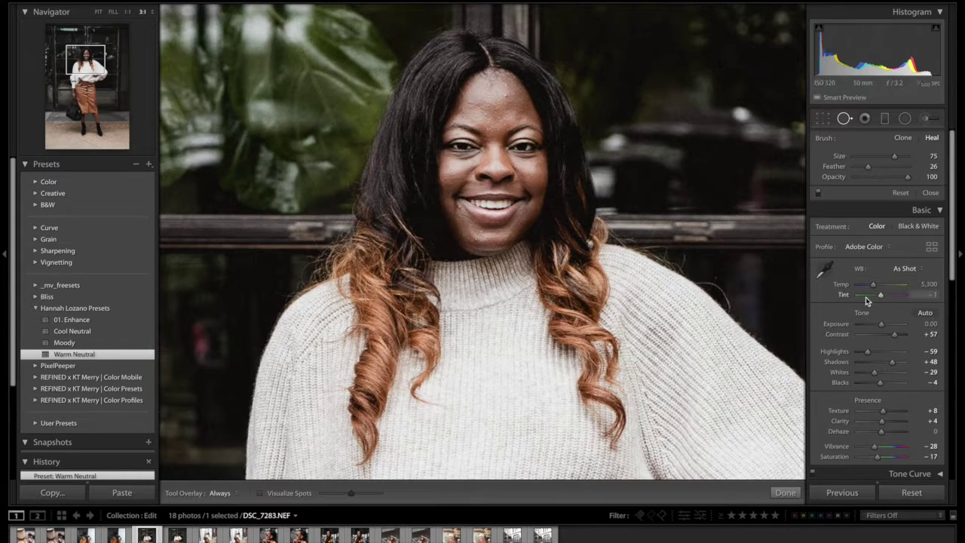
drag(867, 352, 860, 353)
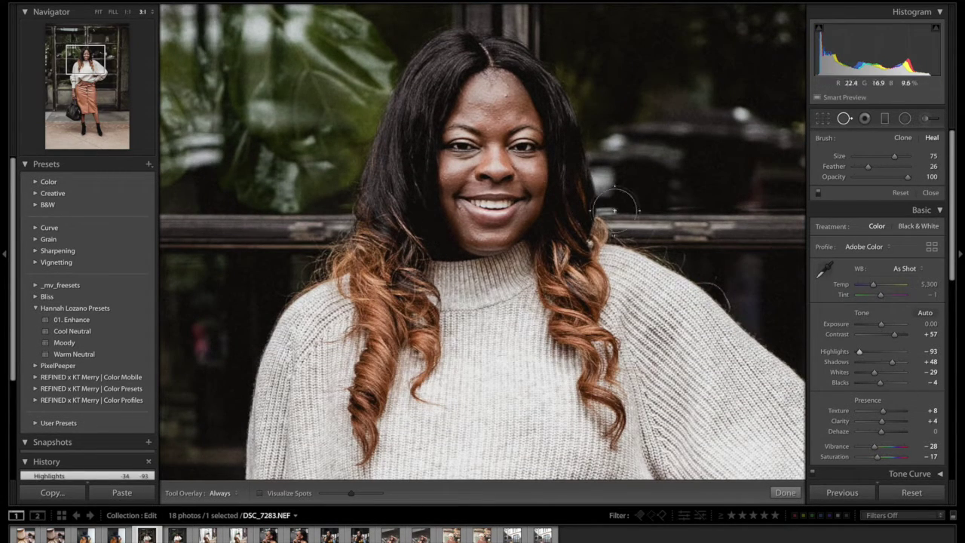
click(98, 13)
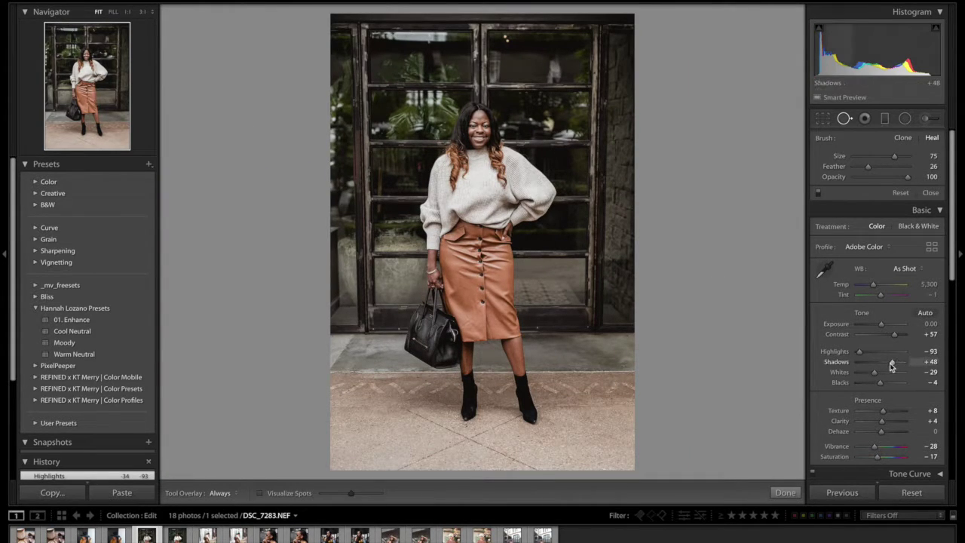
drag(892, 366, 894, 367)
drag(880, 324, 880, 325)
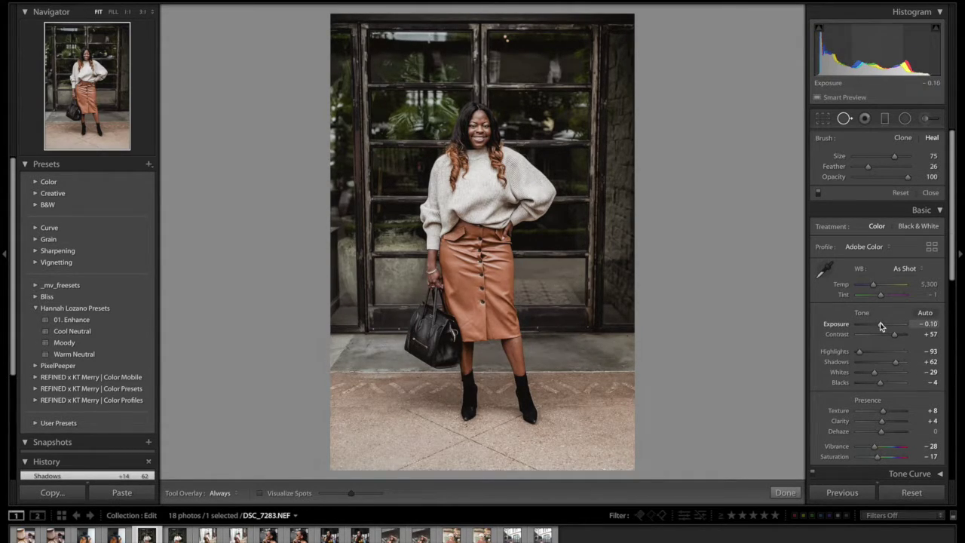
Compare the edited full-length outfit photo DSC_7283.NEF with its unedited version.
key(backslash)
key(backslash)
key(backslash)
key(backslash)
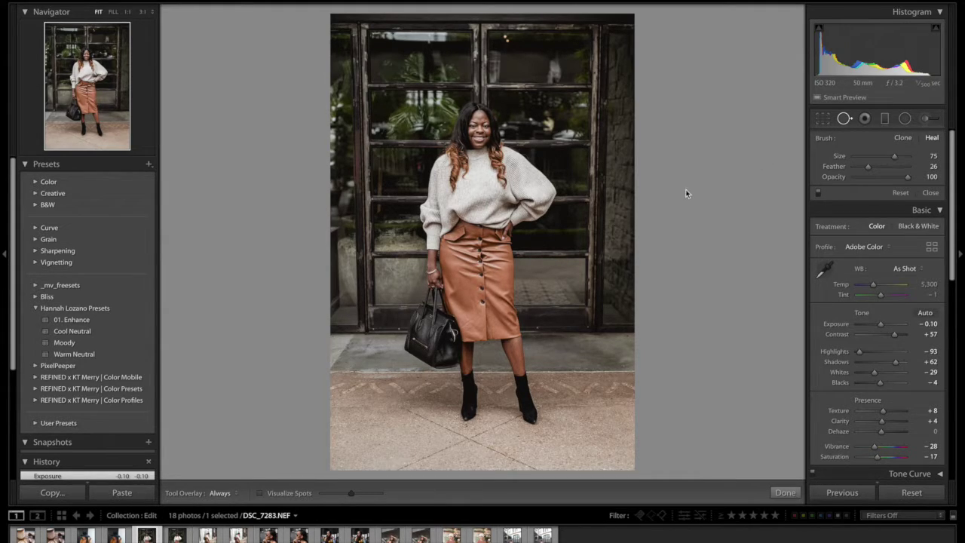
key(backslash)
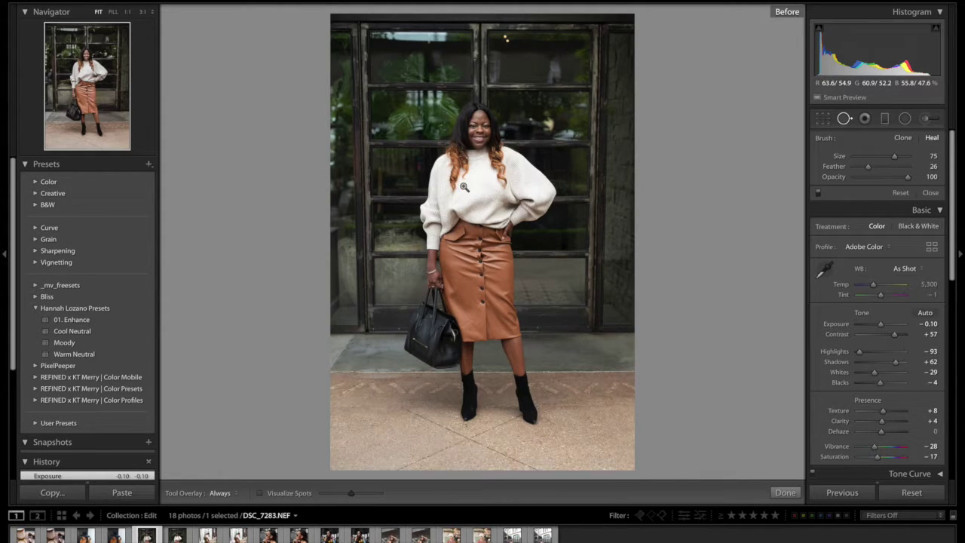
key(backslash)
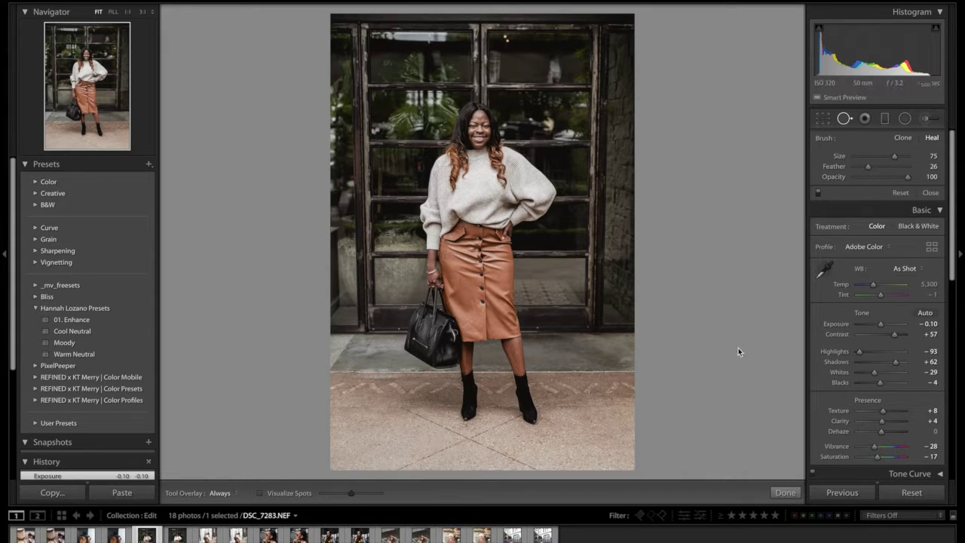
Apply the Cool Neutral preset to the puffer-jacket street photo DSC_8460.NEF and compare it with the unedited version.
key(Right)
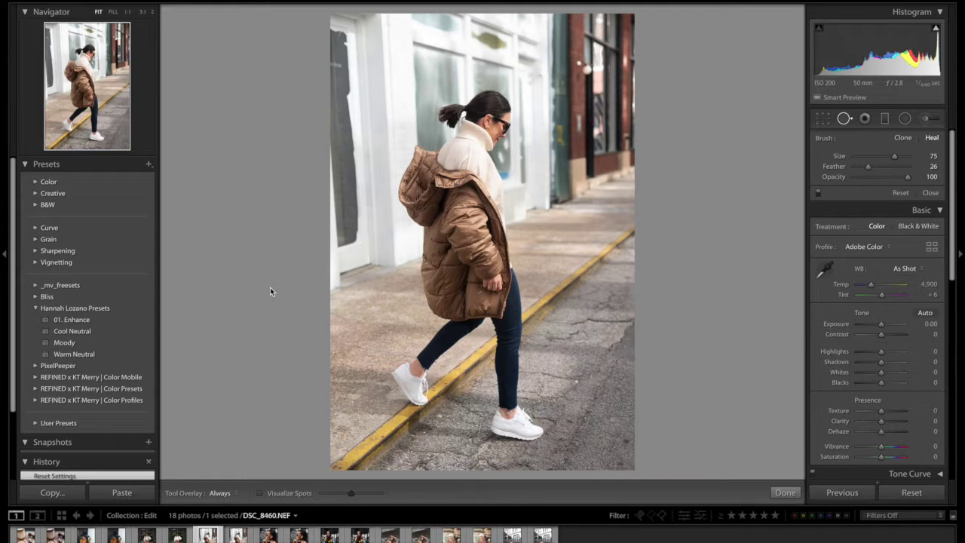
click(108, 331)
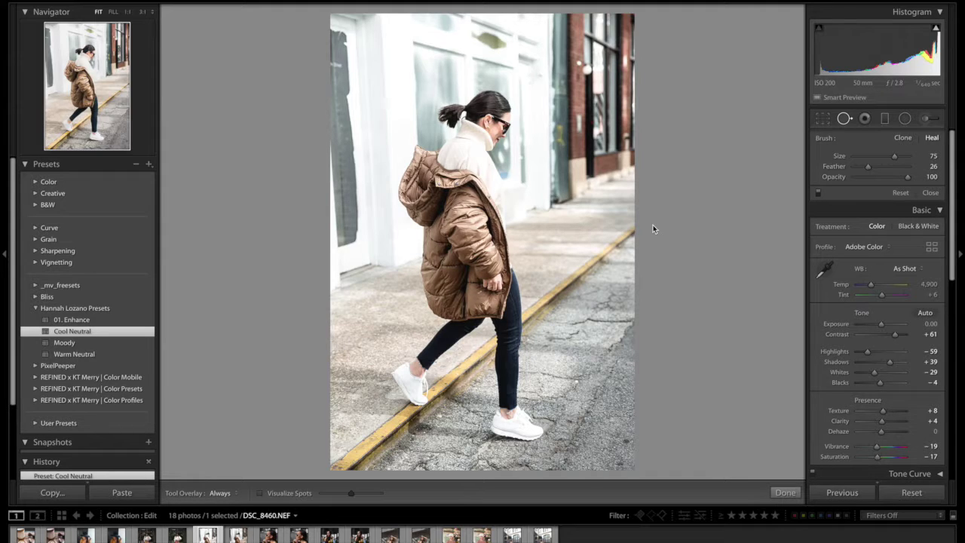
key(backslash)
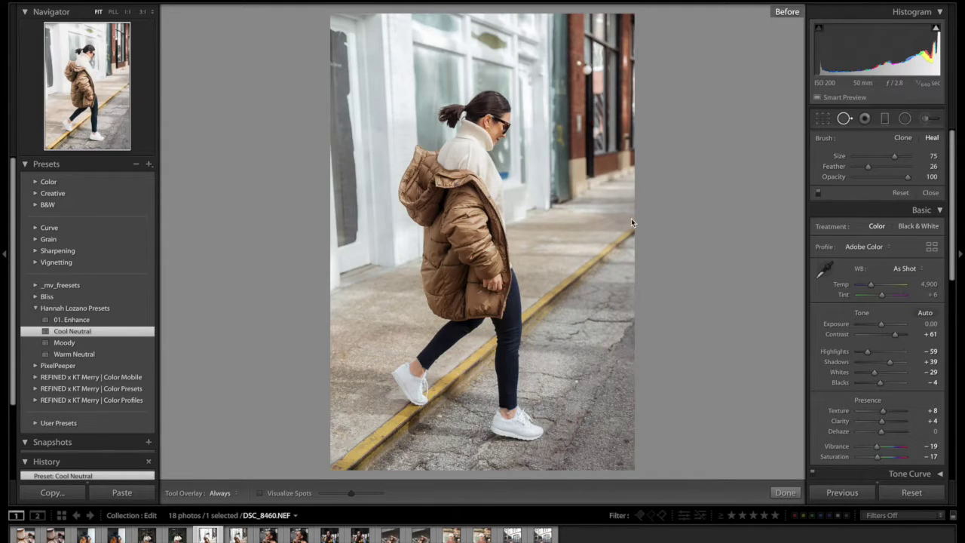
key(backslash)
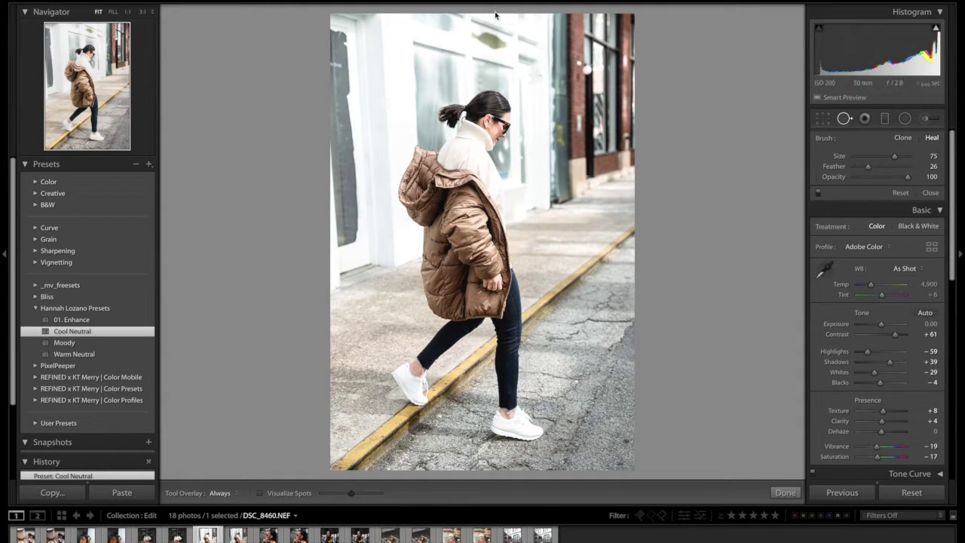
key(backslash)
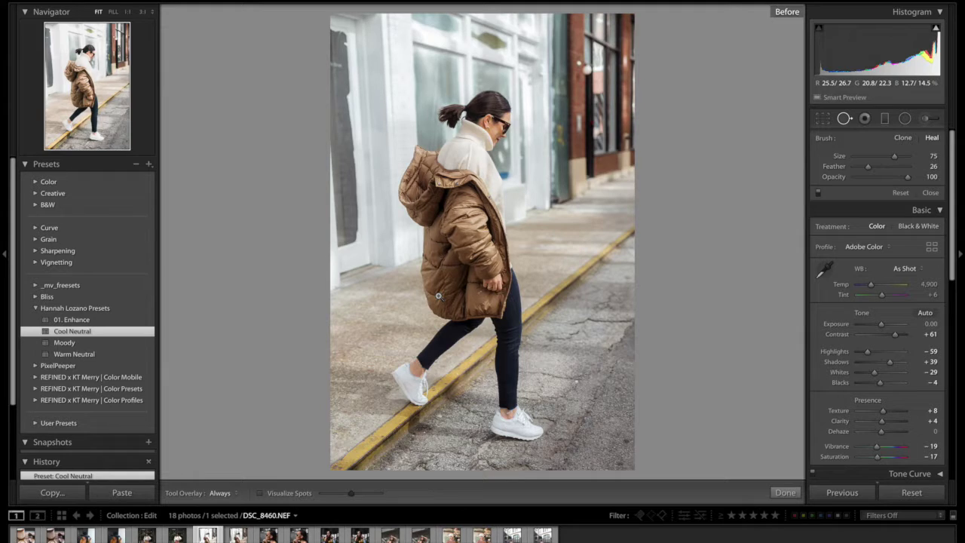
key(backslash)
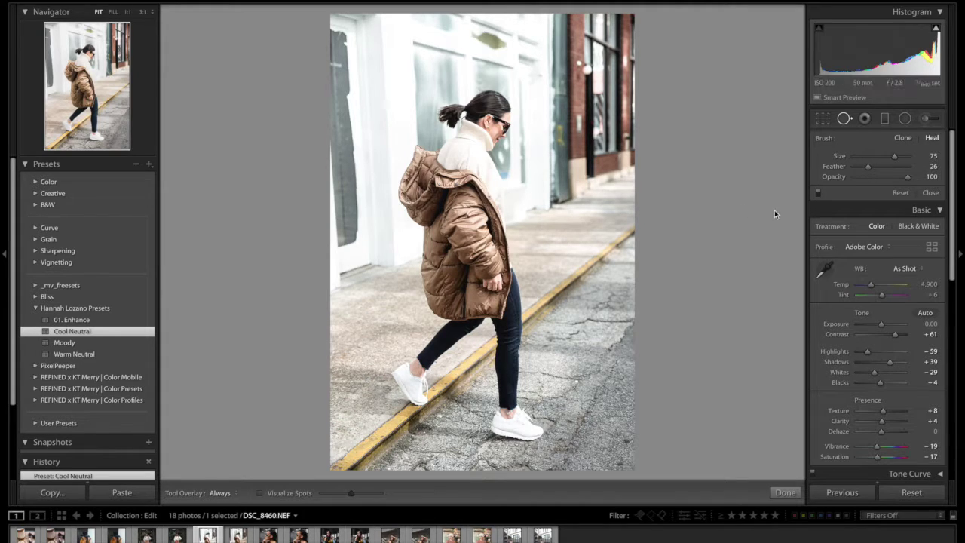
Set Highlights to −96, Exposure to −0.20, Shadows to +45 and Temp to 5,184 on the puffer-jacket photo.
drag(867, 352, 879, 327)
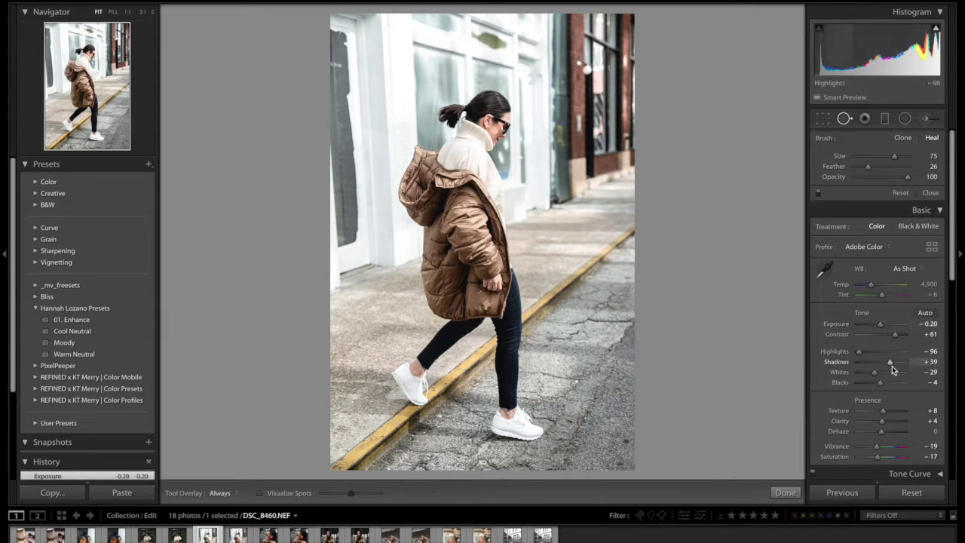
drag(892, 365, 890, 362)
drag(872, 285, 873, 285)
Compare the puffer-jacket photo's tone and white balance edits with its unedited version.
key(backslash)
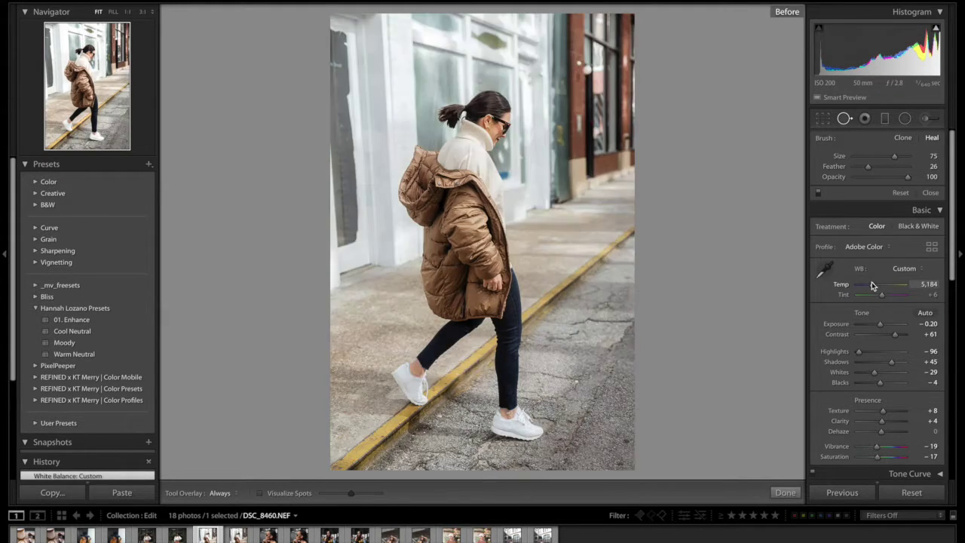
key(backslash)
key(backslash)
key(backslash)
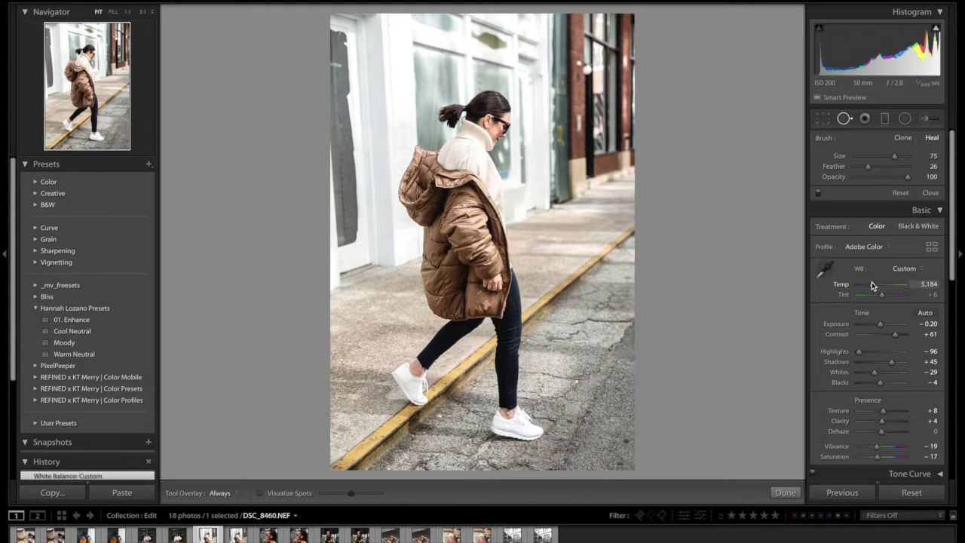
key(backslash)
key(backslash)
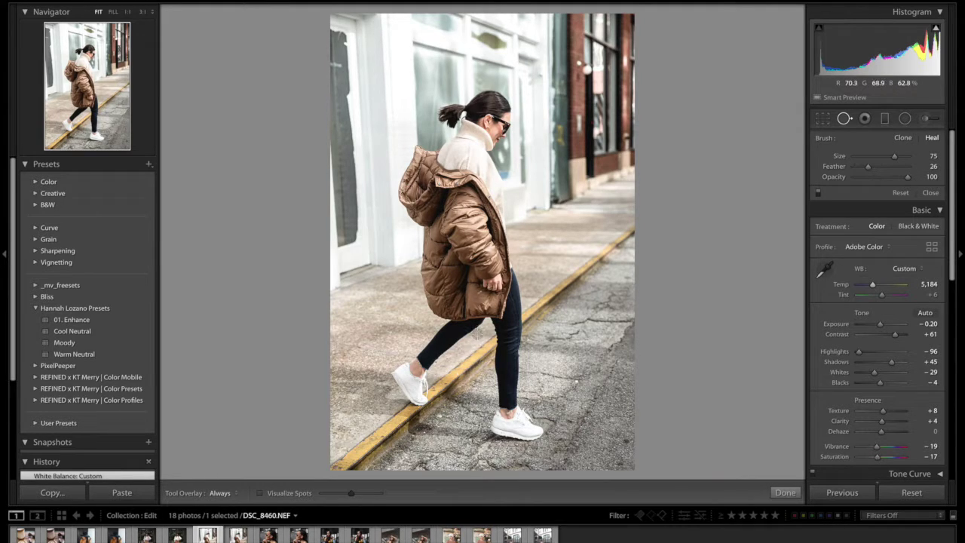
key(backslash)
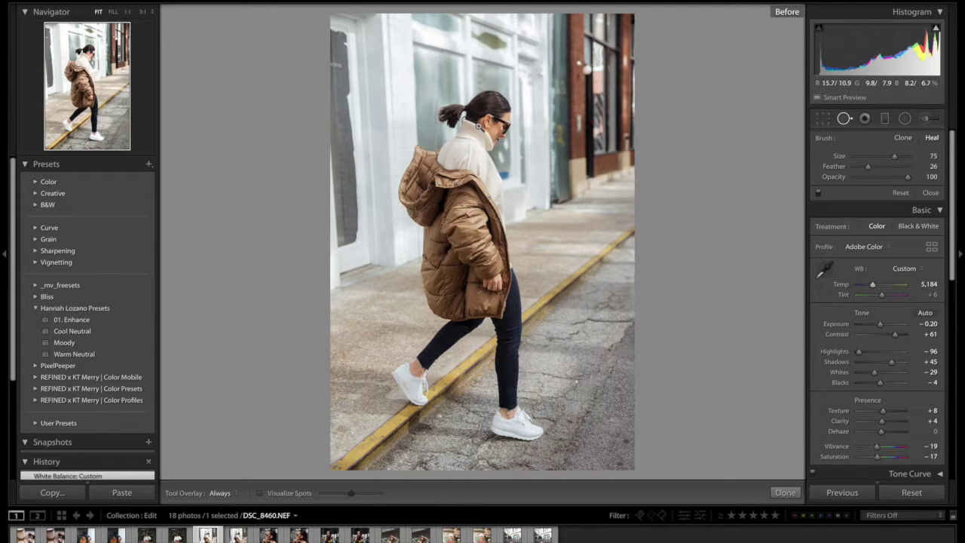
key(backslash)
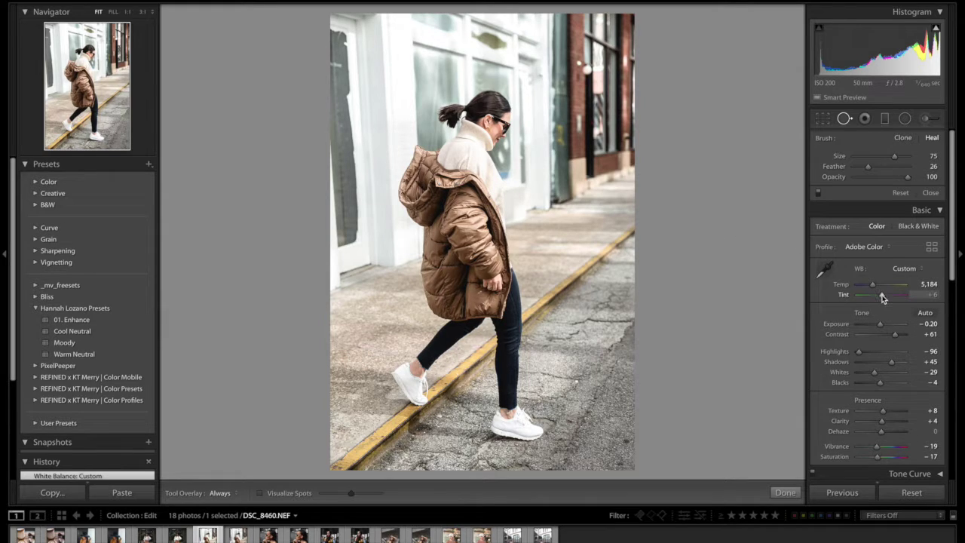
Set Tint to 0 on the puffer-jacket photo, and try a stronger Shadows value before undoing it.
drag(882, 295, 881, 297)
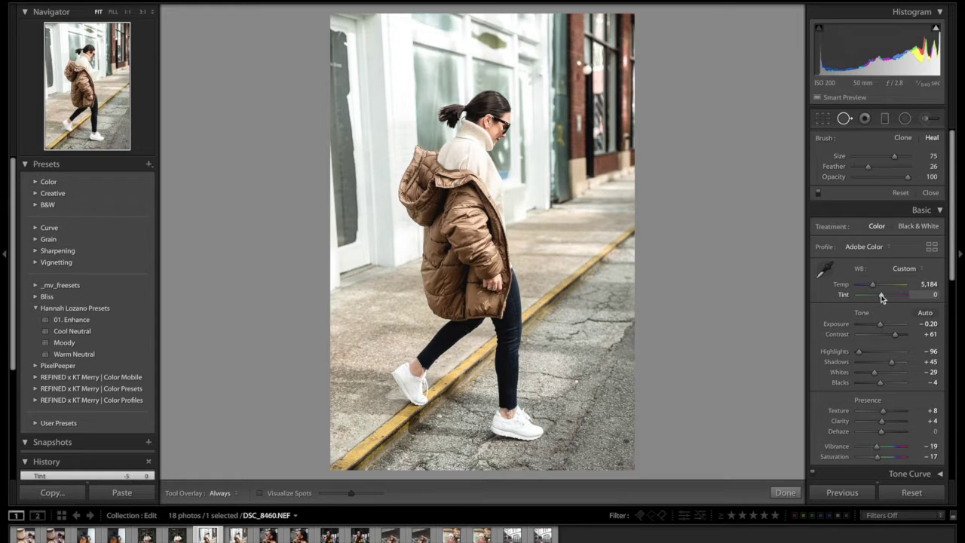
drag(892, 362, 900, 362)
key(ctrl+z)
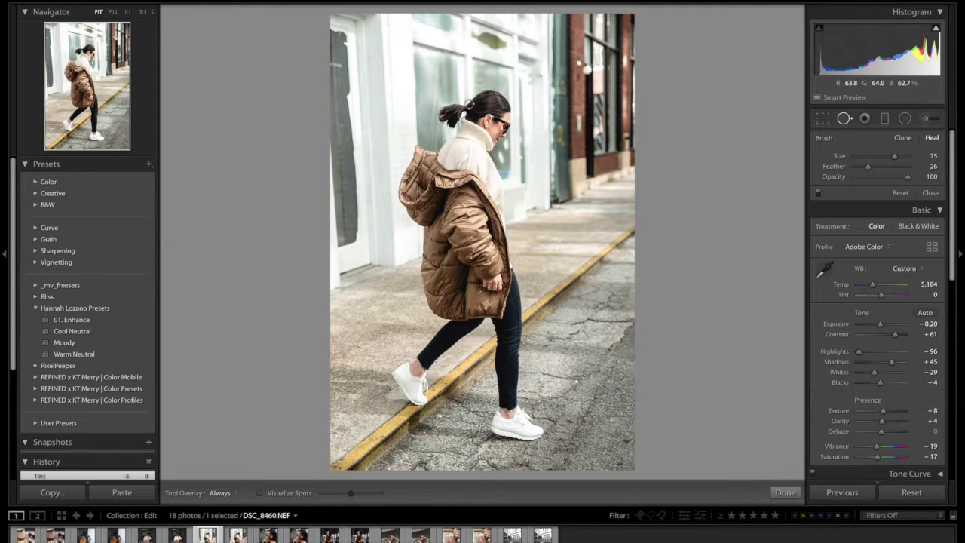
Reset the settings of the sunglasses portrait DSC_7472.NEF and apply the Moody preset to it.
click(269, 536)
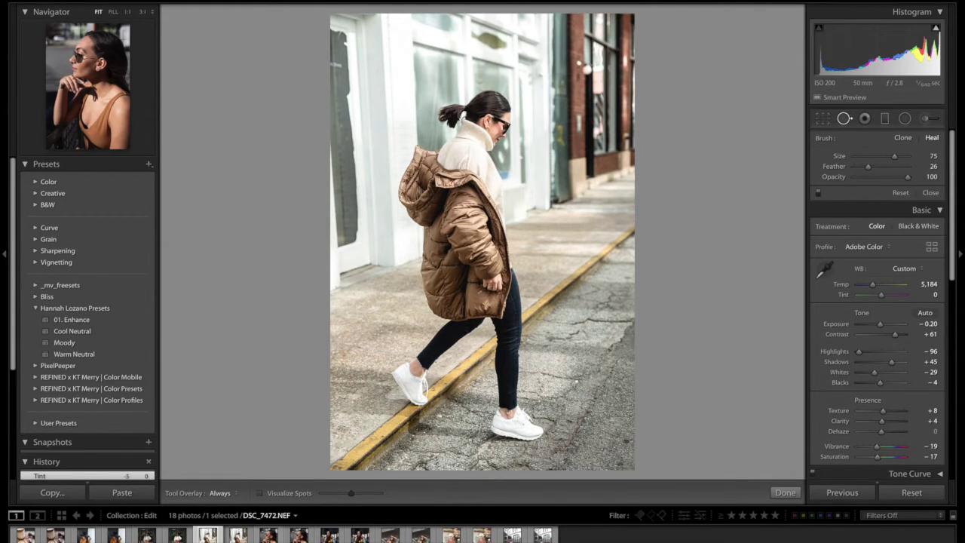
click(912, 492)
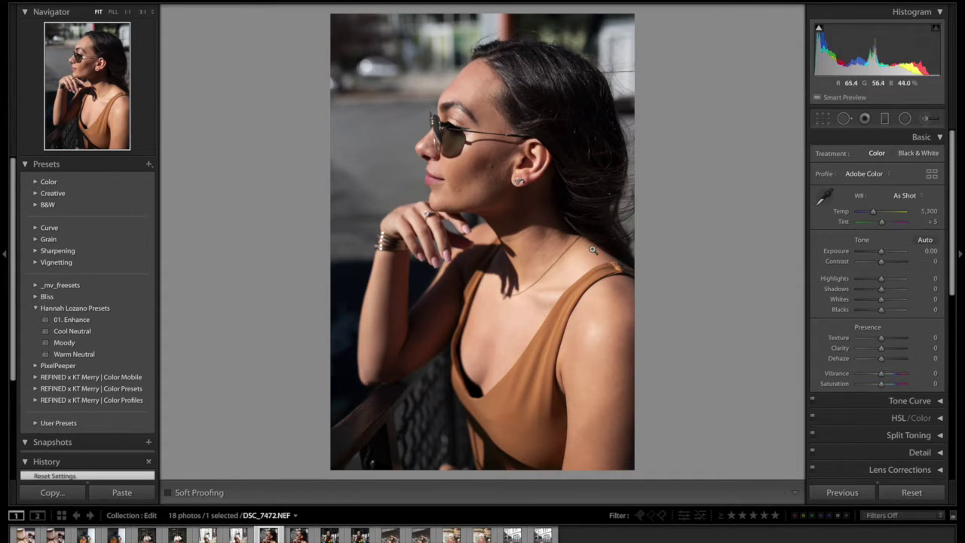
click(75, 343)
click(77, 345)
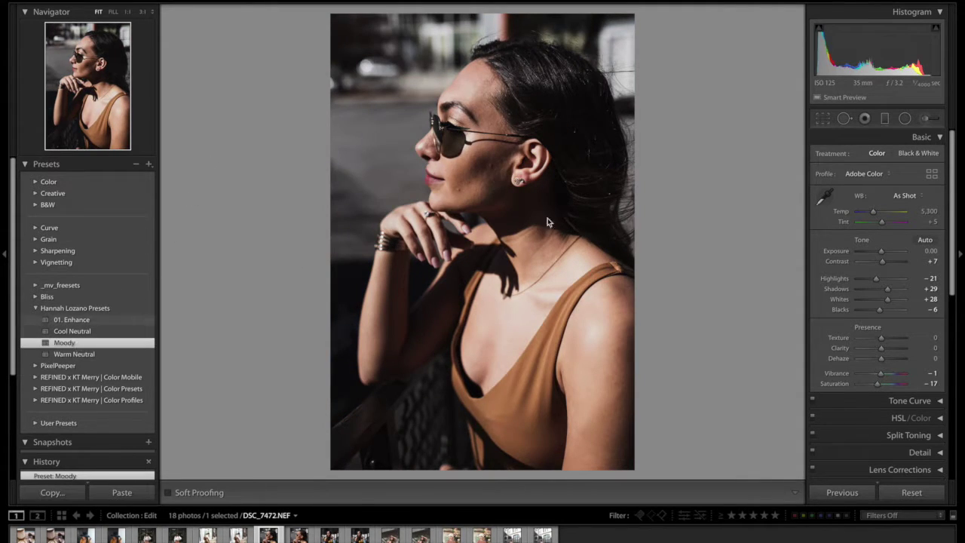
Compare the Moody version of the sunglasses portrait with its unedited state and with Copy 2.
key(backslash)
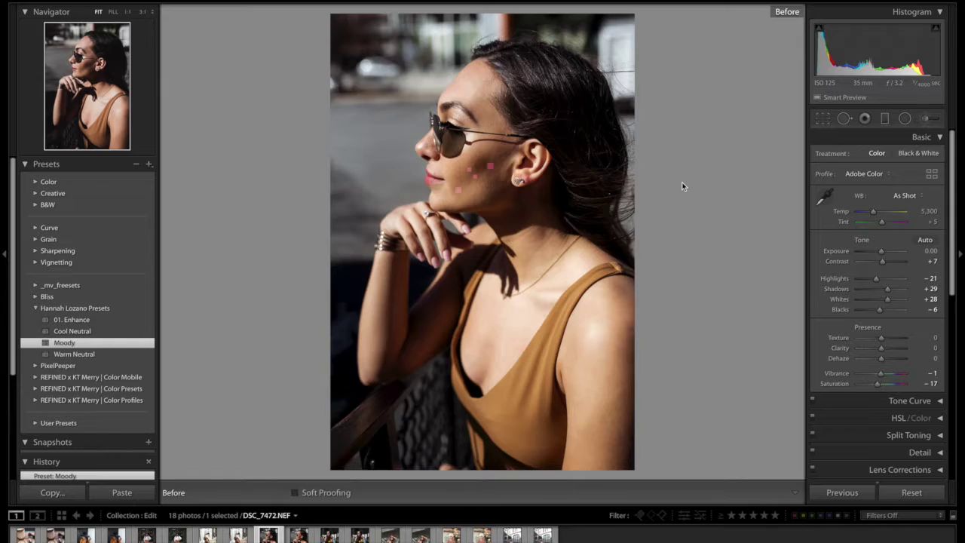
click(299, 536)
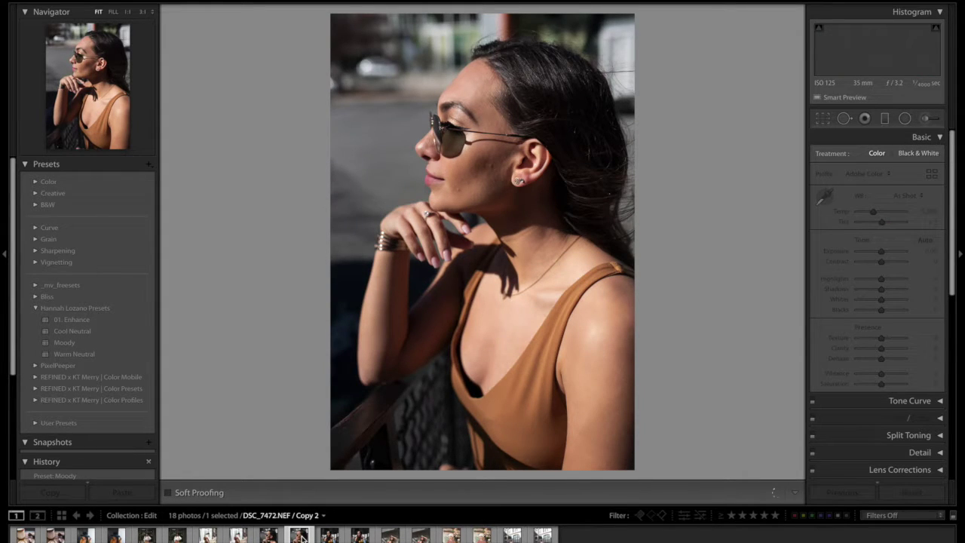
key(Left)
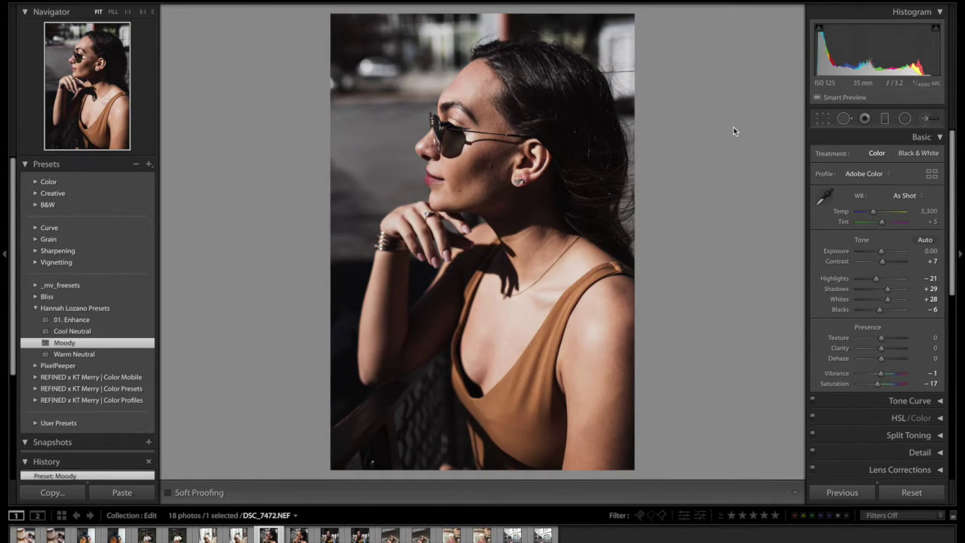
Paint an Adjustment Brush mask of size 4.0 over the woman's shaded cheek with Temp 7 and Shadows 45.
click(935, 119)
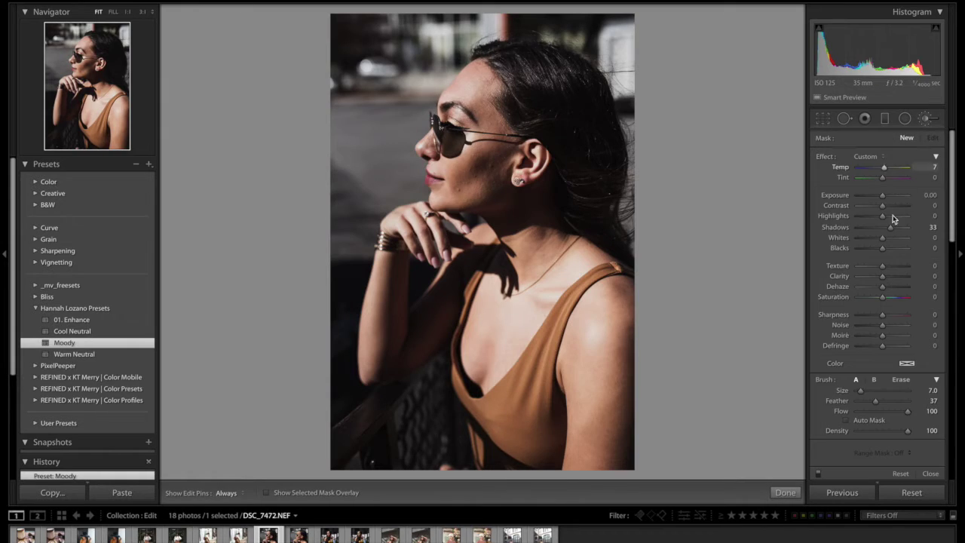
scroll(483, 167, down, 3)
key(h)
mouse_move(483, 167)
mouse_down()
mouse_move(494, 168)
mouse_move(496, 197)
mouse_up()
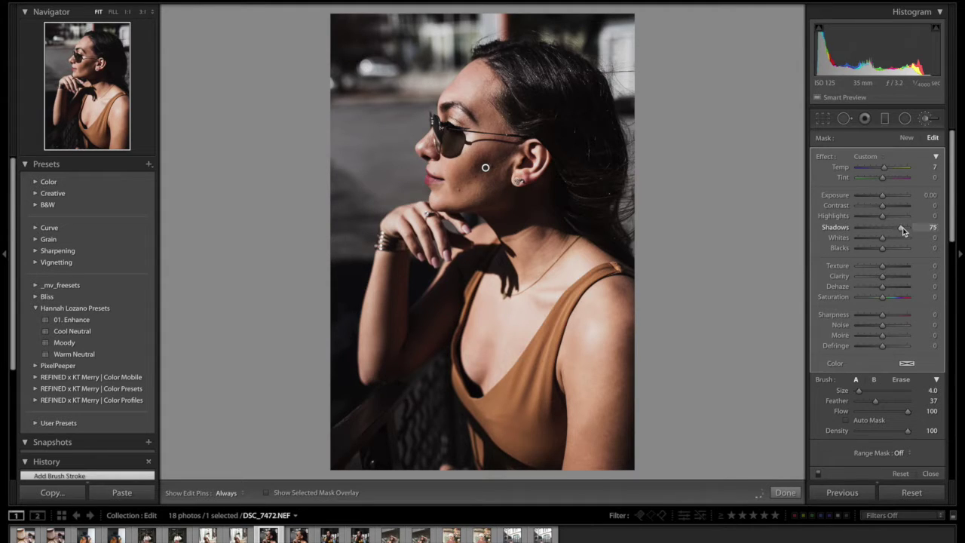
drag(902, 228, 894, 228)
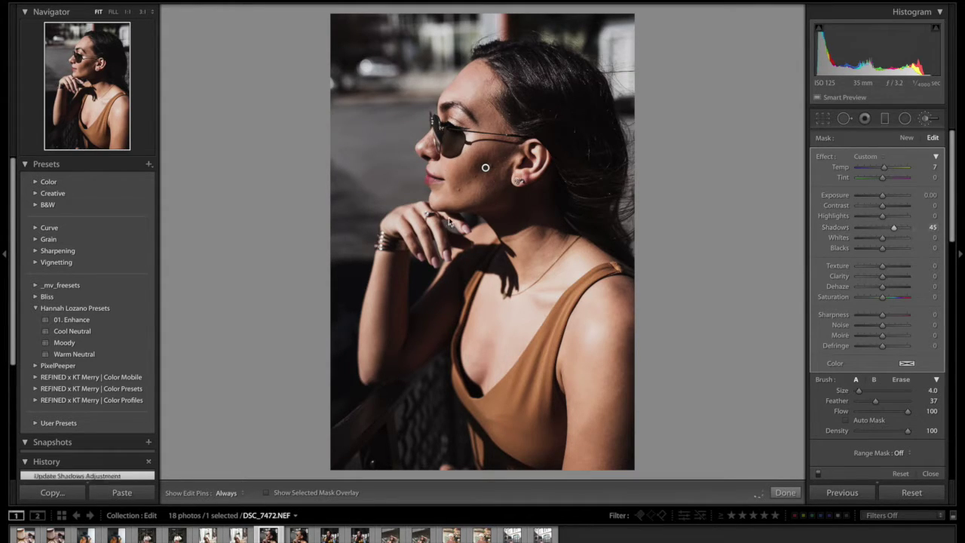
Extend the brush mask over the shaded jaw and neck, and finish the Adjustment Brush edit.
scroll(502, 200, up, 5)
key(h)
mouse_move(544, 202)
mouse_down()
mouse_move(501, 187)
mouse_move(492, 166)
mouse_move(508, 164)
mouse_move(503, 202)
mouse_up()
click(926, 118)
Set Shadows to +70, Contrast to +9 and Clarity to −26 on the sunglasses portrait.
drag(896, 287, 897, 292)
drag(888, 259, 886, 263)
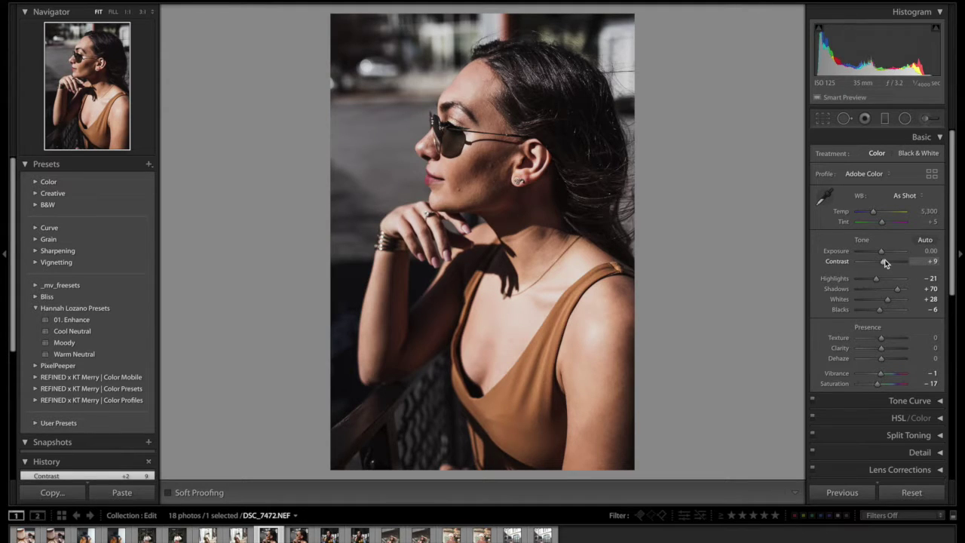
drag(879, 349, 876, 351)
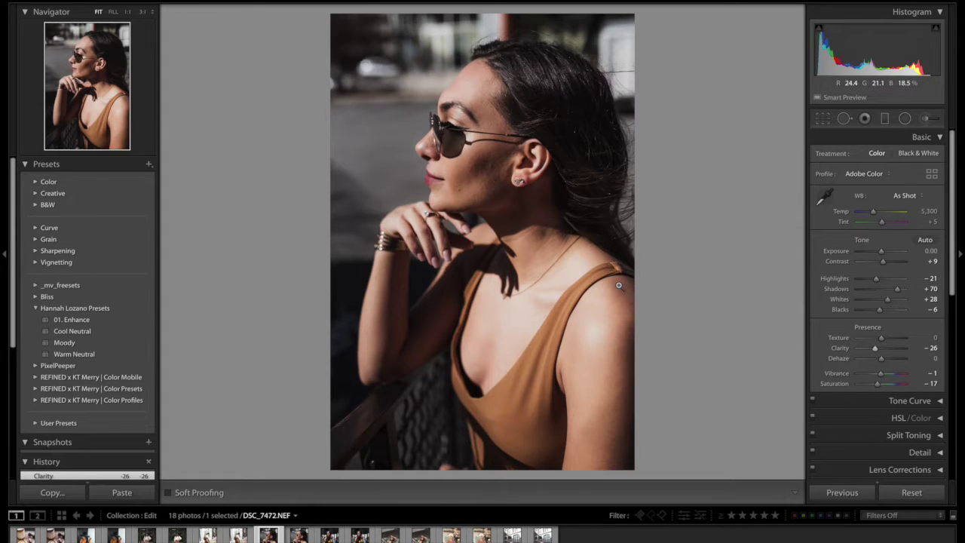
Compare the retouched sunglasses portrait with the unedited virtual copy DSC_7472.NEF / Copy 2.
key(ctrl+apostrophe)
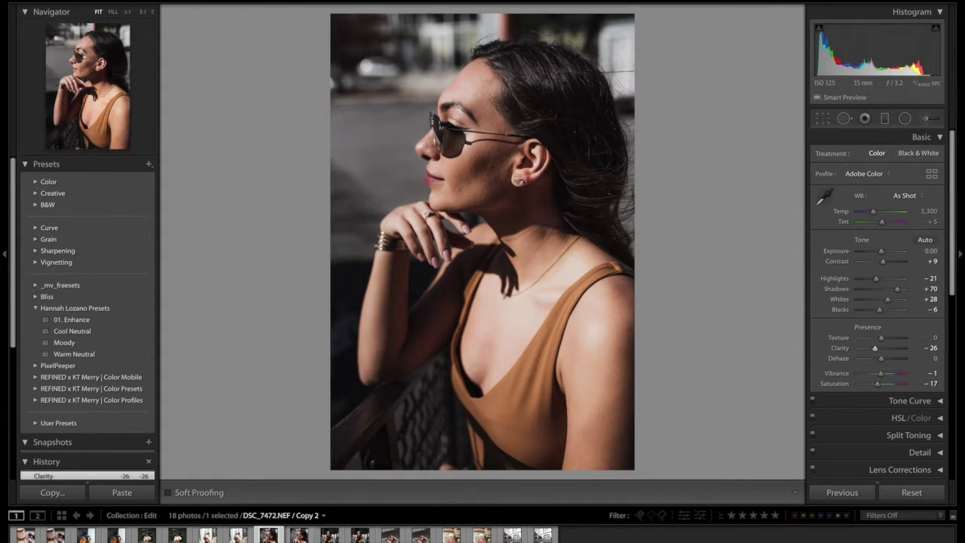
key(Left)
key(Right)
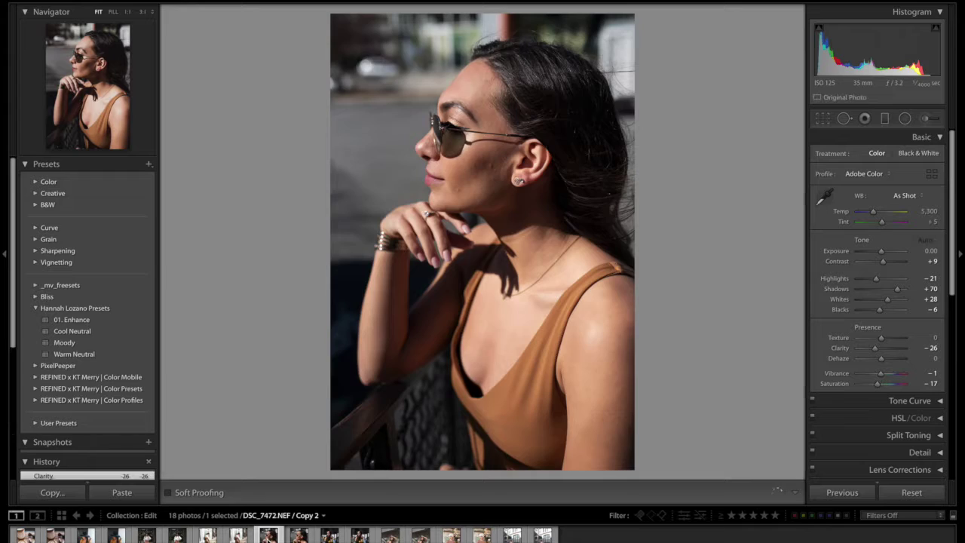
key(Left)
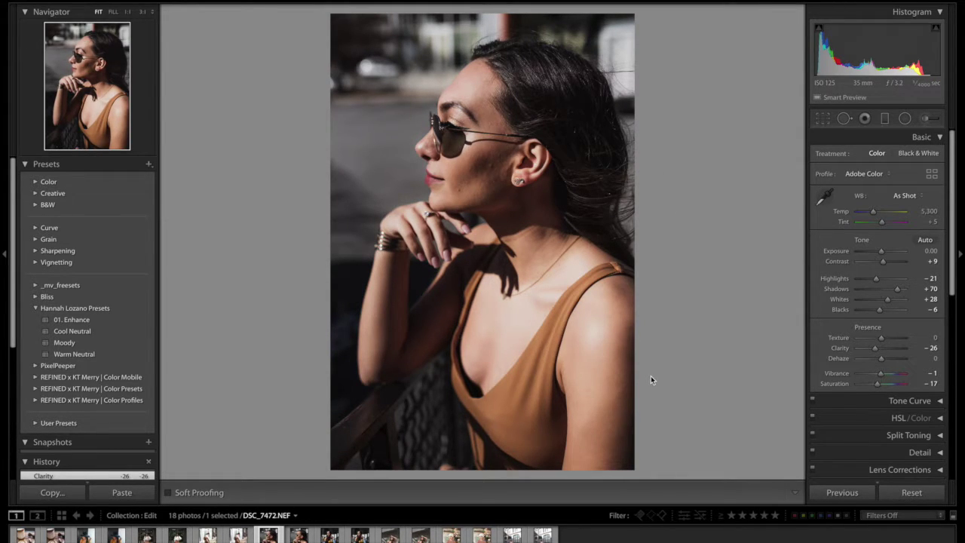
Apply the Warm Neutral preset to DSC_7681.NEF and set Shadows to +85, Exposure to +0.25 and Highlights to −89.
click(330, 536)
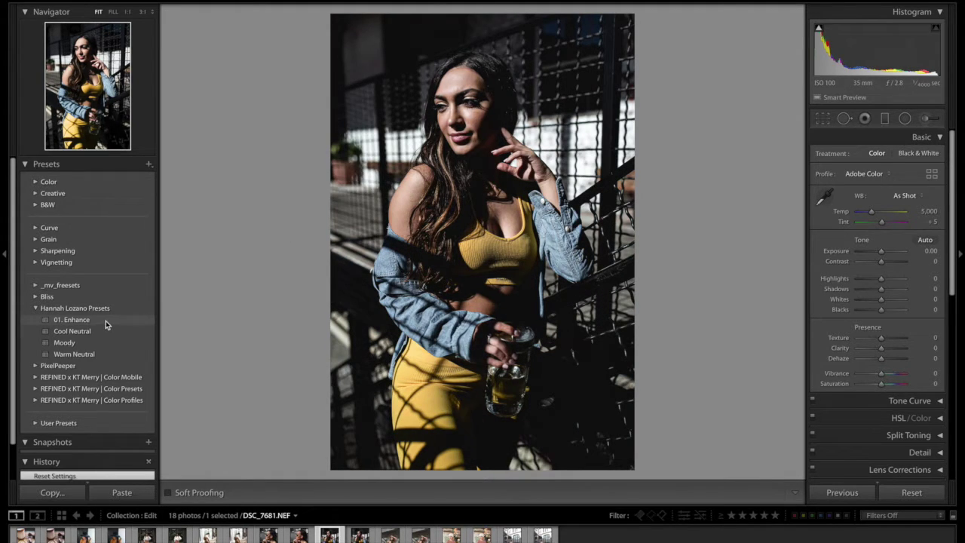
click(74, 354)
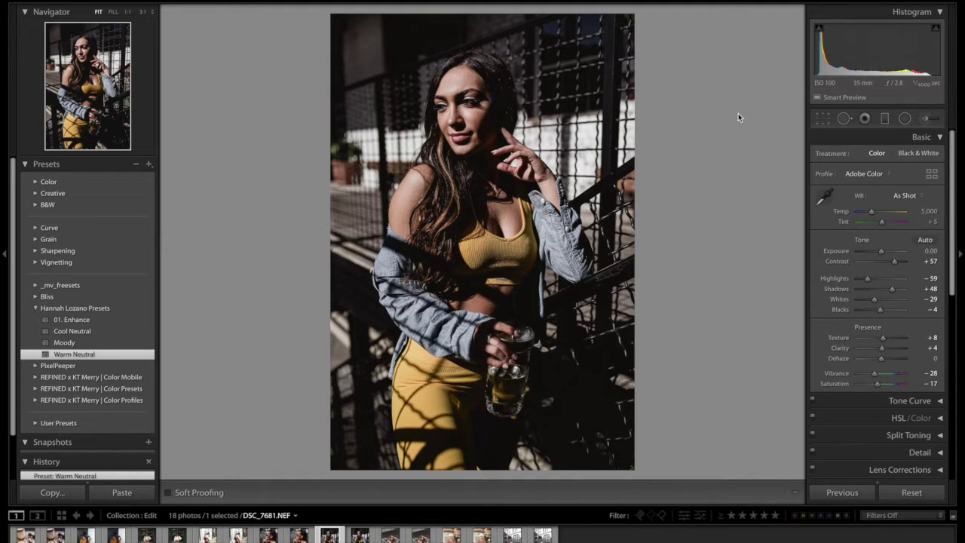
click(902, 291)
drag(900, 291, 902, 292)
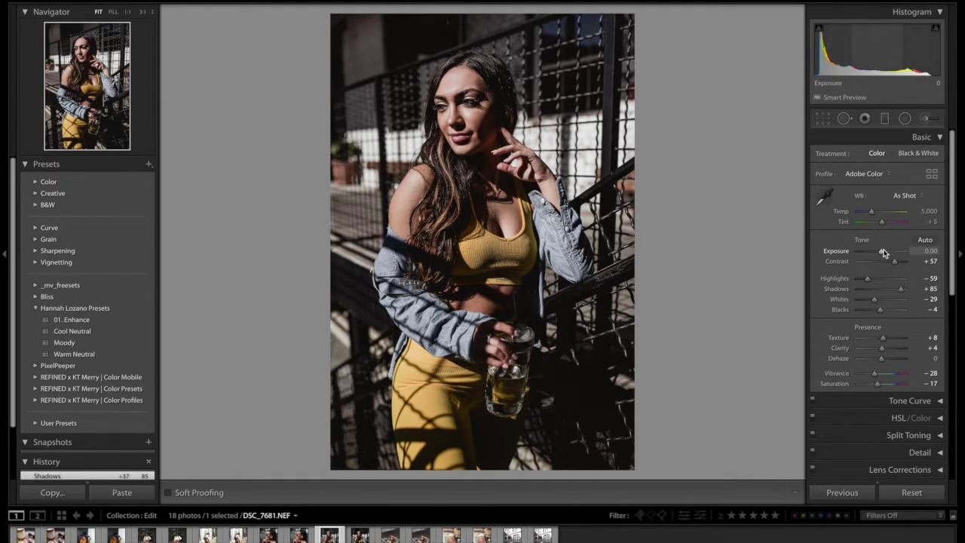
drag(883, 252, 883, 252)
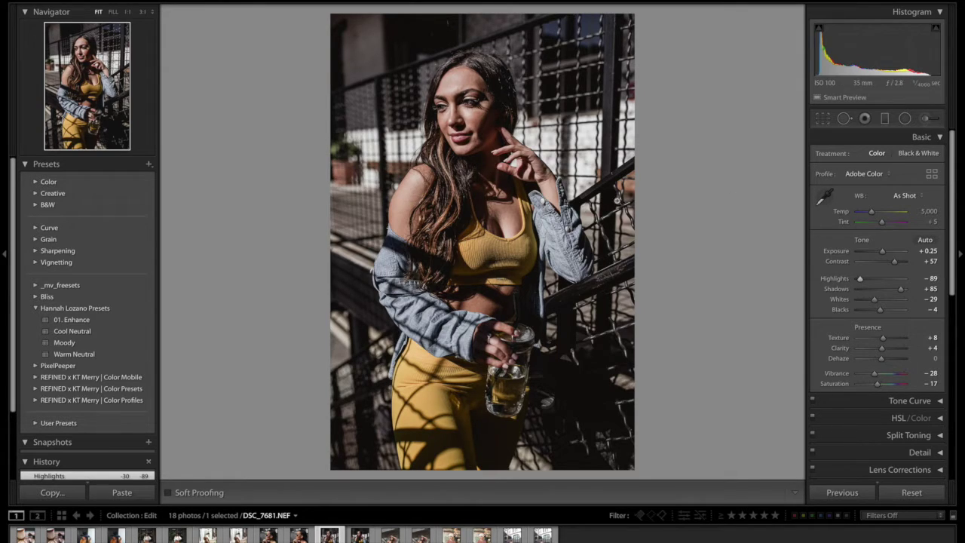
Set Clarity to −36 on DSC_7681.NEF, and try a Temp of 4,901 before undoing that temperature change.
drag(877, 352, 875, 349)
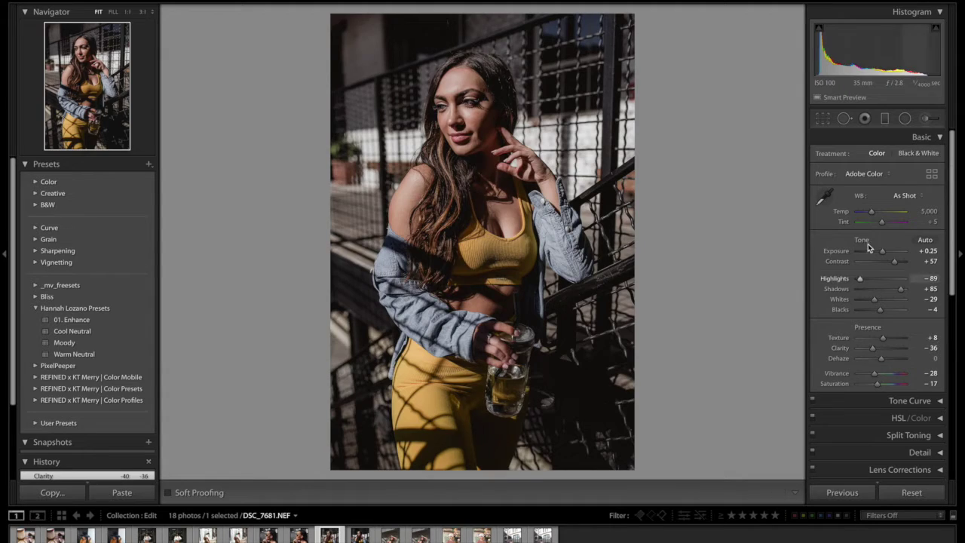
drag(872, 212, 872, 213)
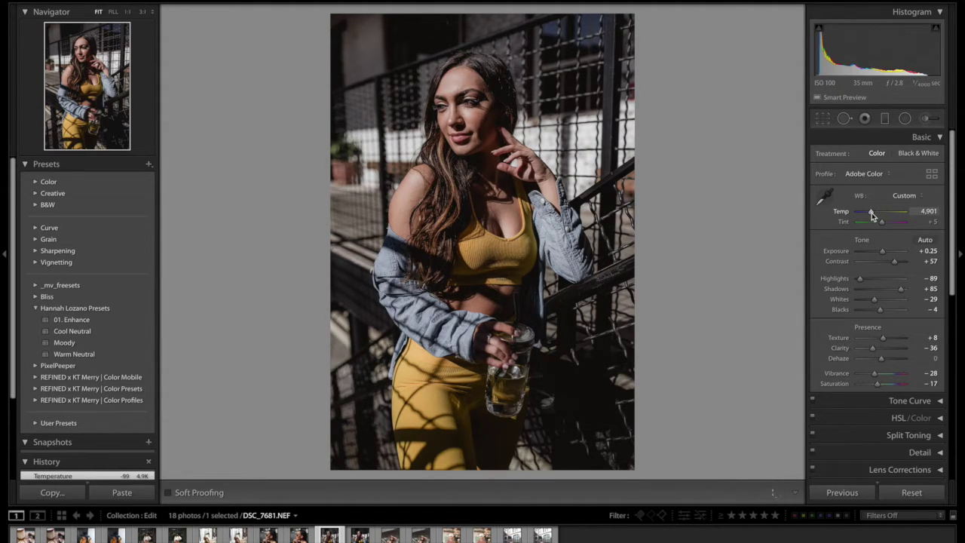
key(ctrl+z)
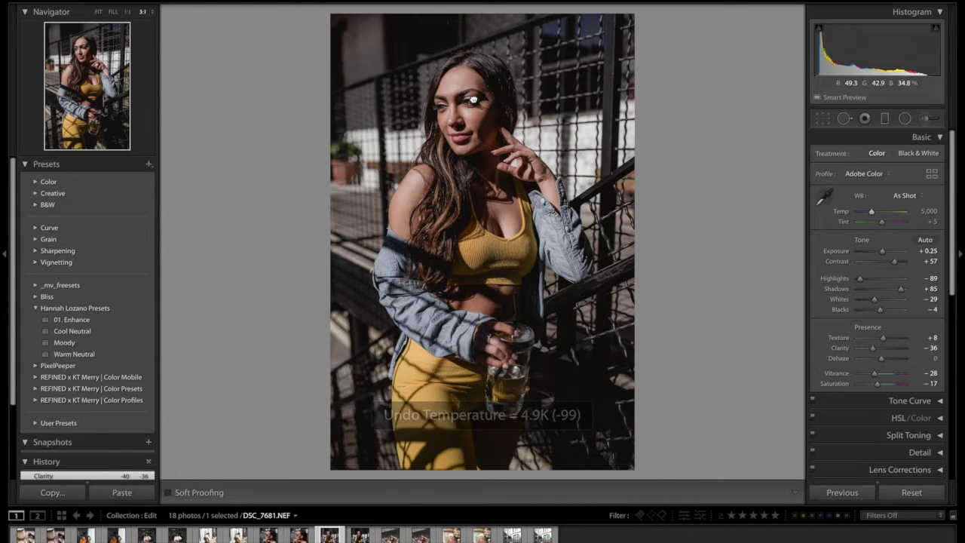
click(471, 99)
drag(471, 100, 490, 161)
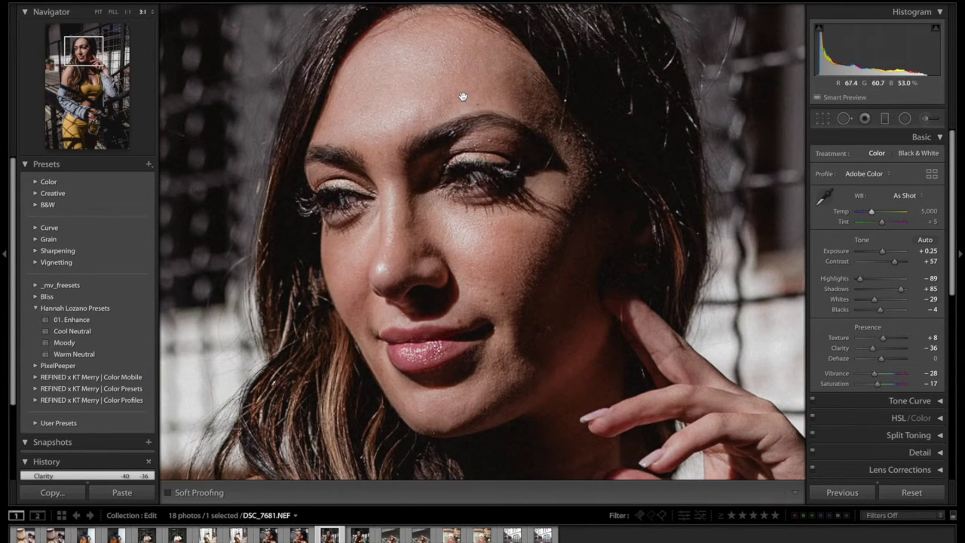
drag(458, 331, 535, 86)
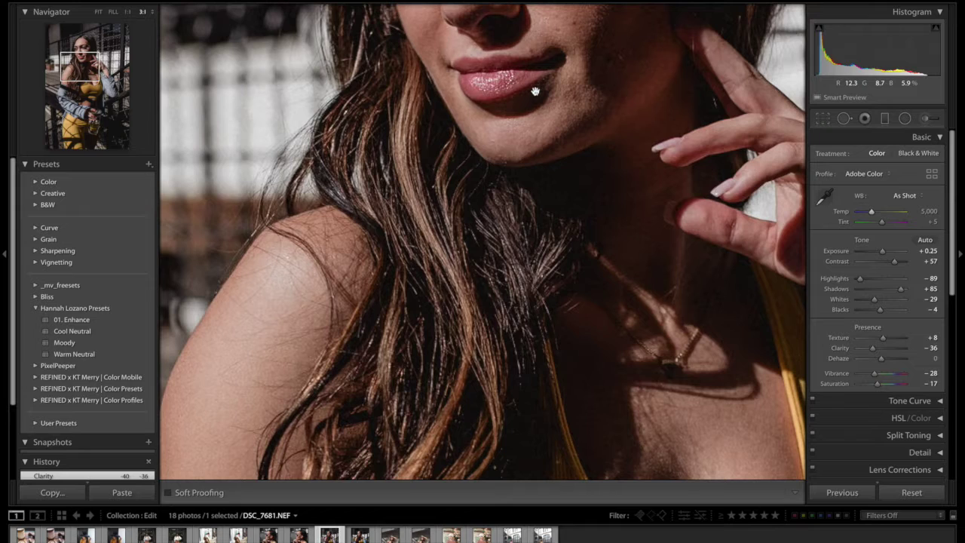
click(508, 222)
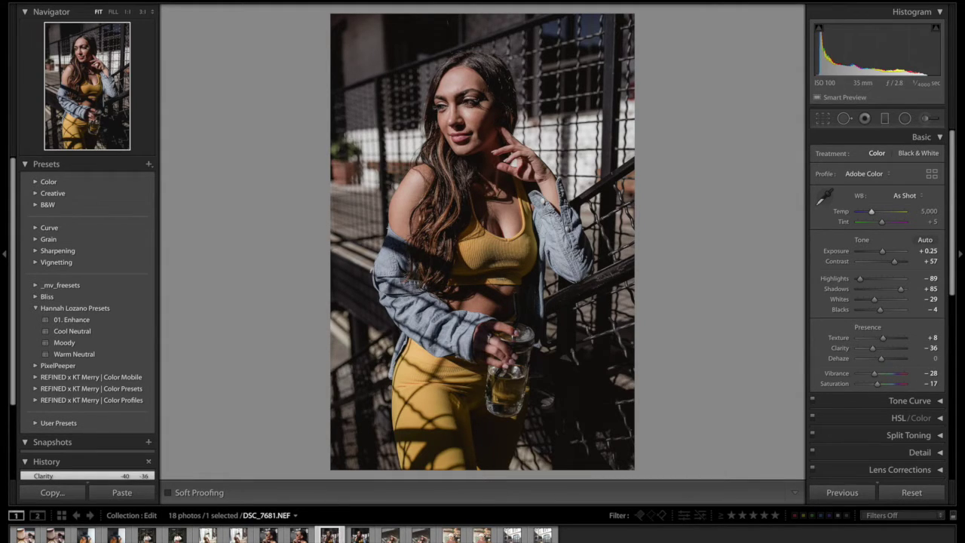
Apply the 01. Enhance preset to DSC_9332.NEF, the pink-sweater portrait, and set Highlights to −90.
click(451, 535)
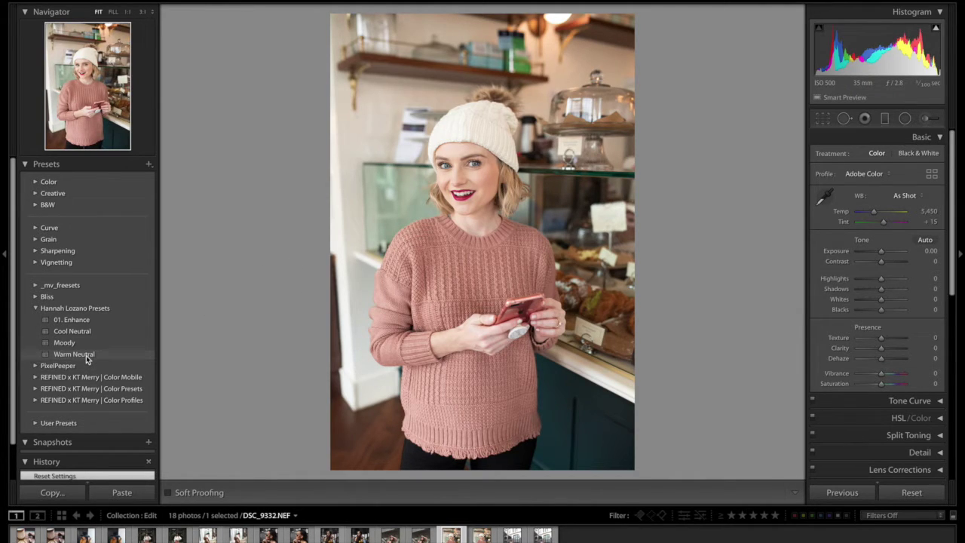
click(72, 320)
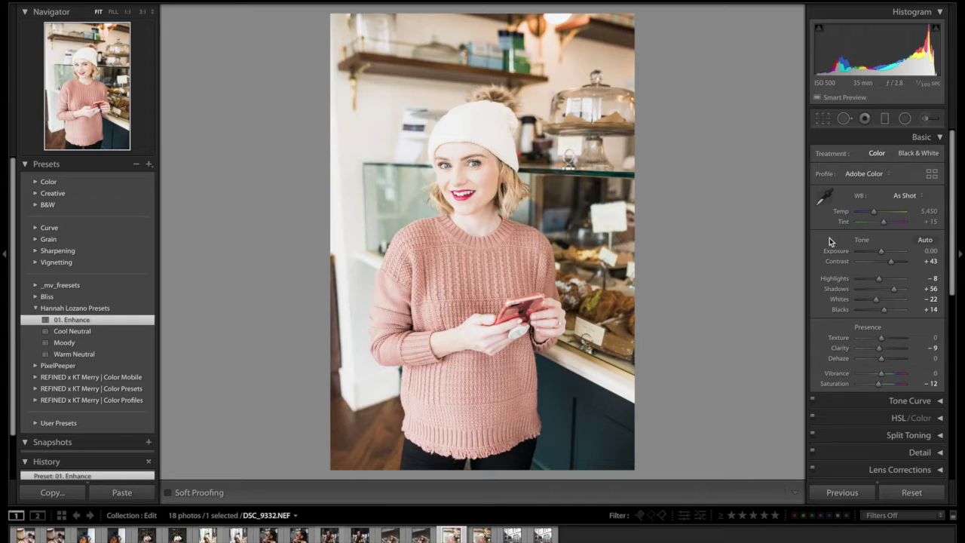
click(866, 278)
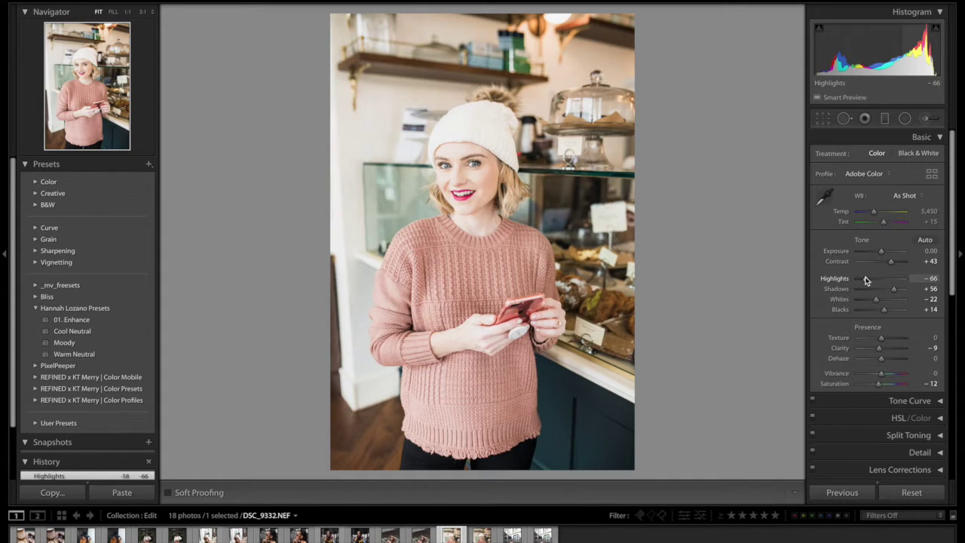
drag(861, 277, 859, 278)
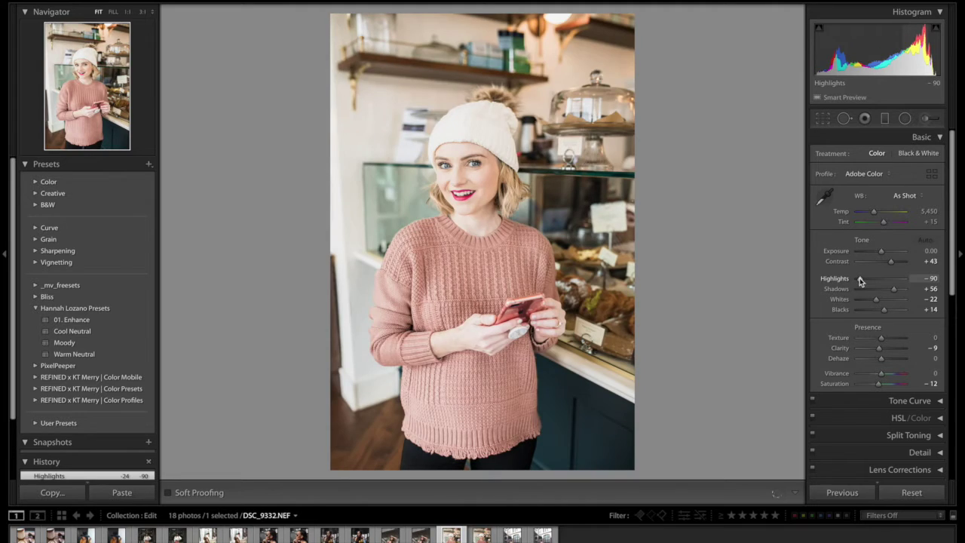
Apply the Warm Neutral preset to the unedited virtual copy DSC_9332.NEF / Copy 3.
key(ctrl+apostrophe)
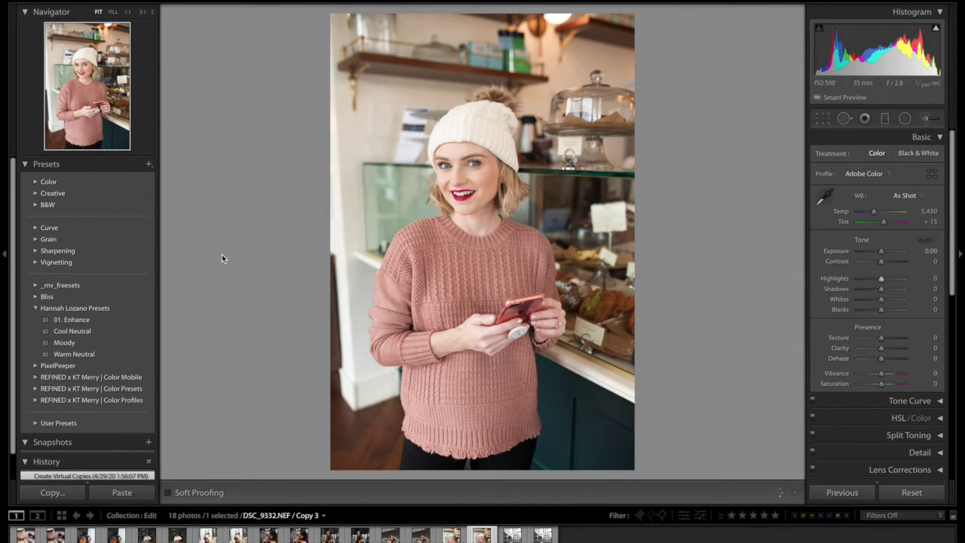
click(96, 355)
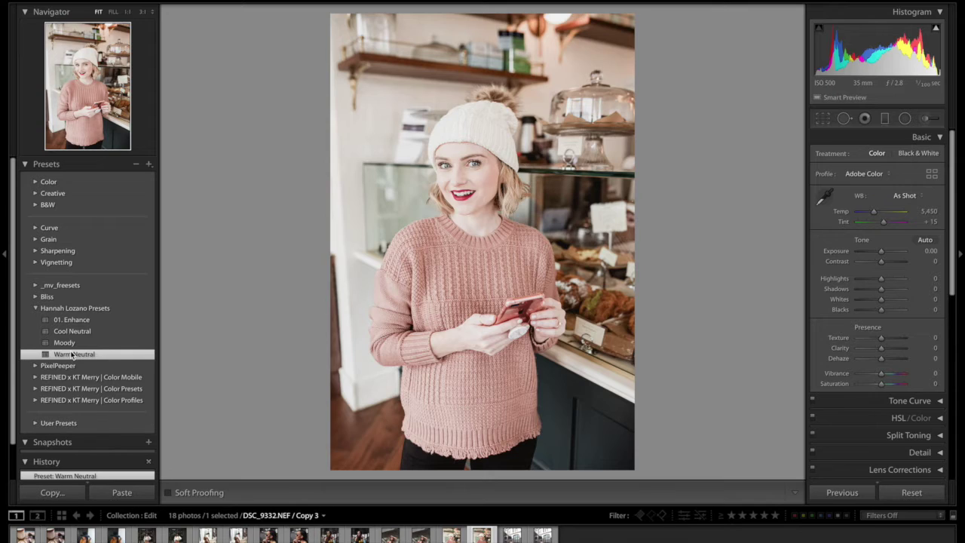
Reset the settings of DSC_5353.NEF, crop the street photo tighter at its original aspect and straighten it by about 0.7°.
key(Right)
key(ctrl+shift+r)
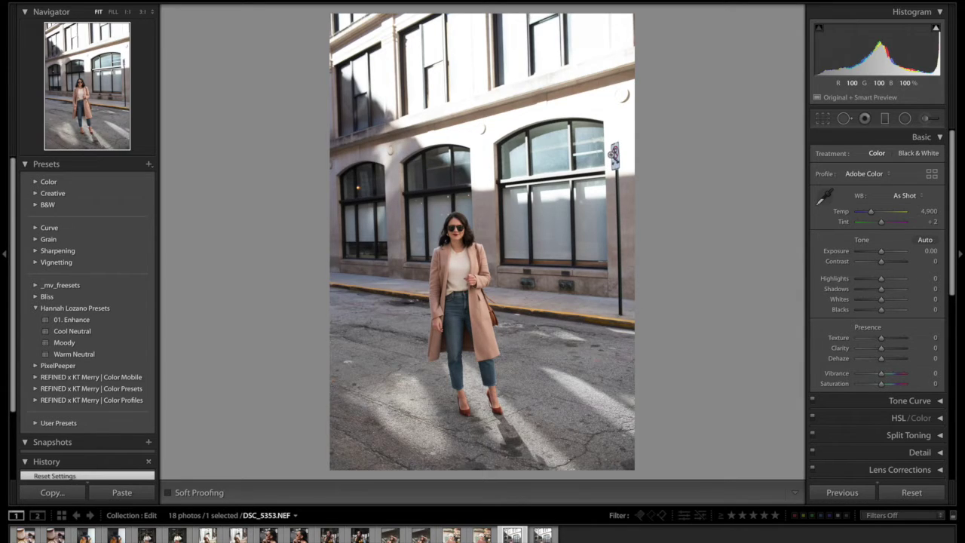
key(r)
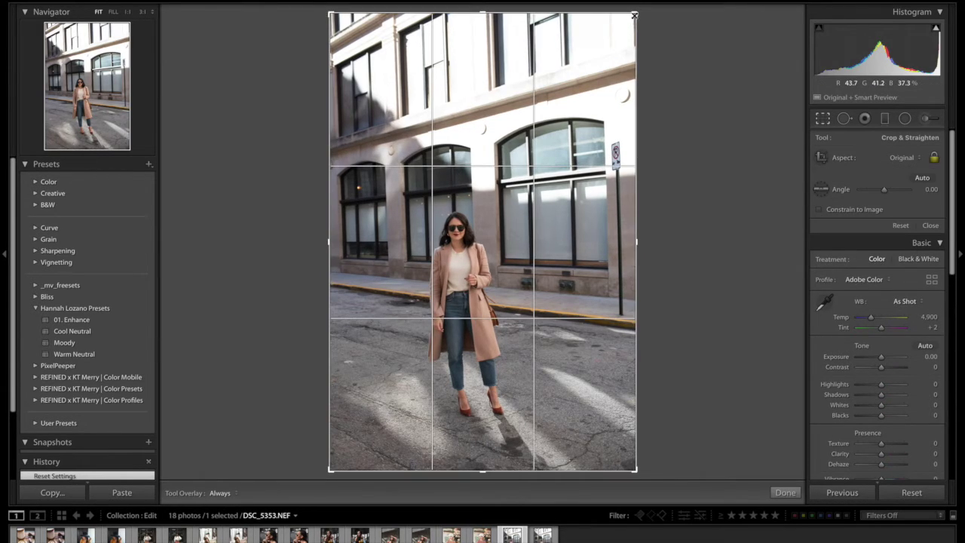
drag(634, 13, 622, 33)
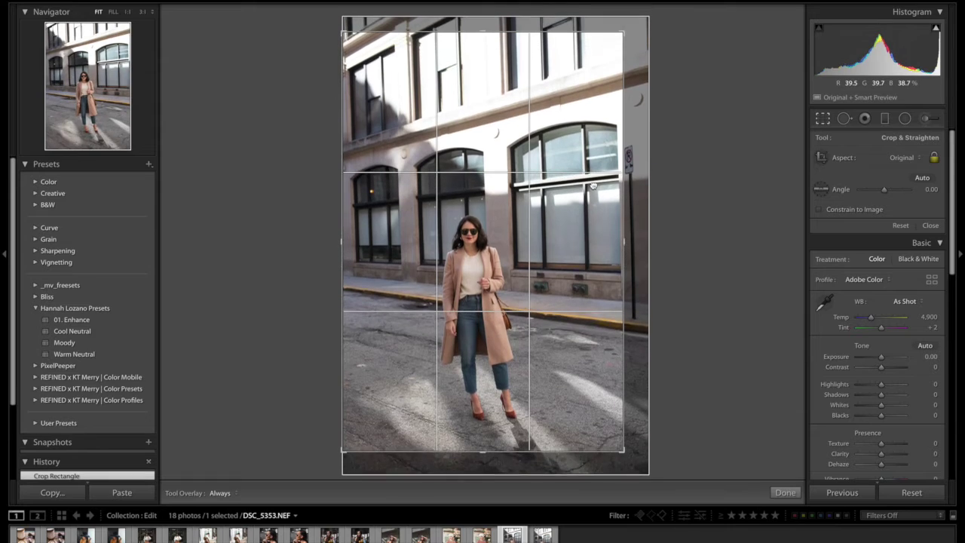
drag(683, 23, 690, 27)
key(Return)
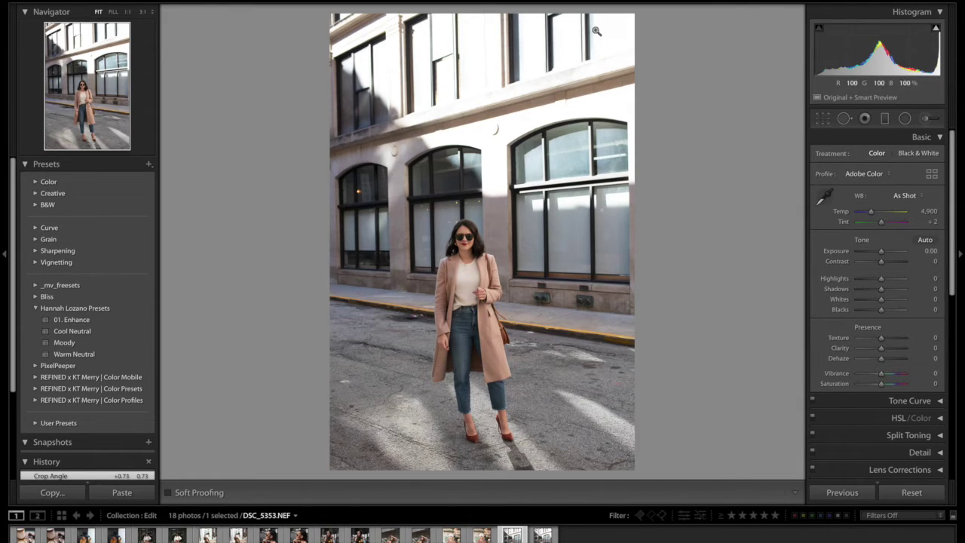
Apply the 01. Enhance preset to the cropped street photo, set Highlights to −67 and compare it with the original.
click(88, 321)
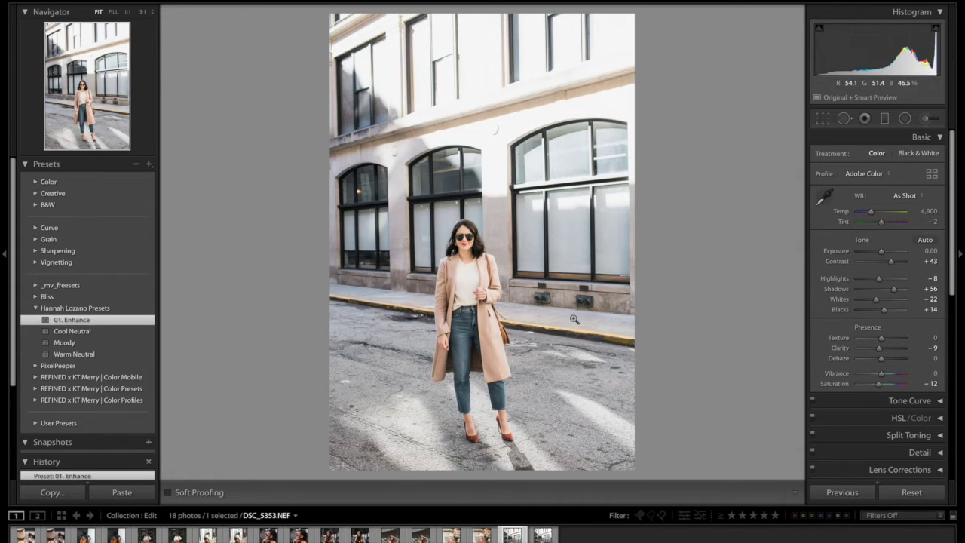
click(865, 278)
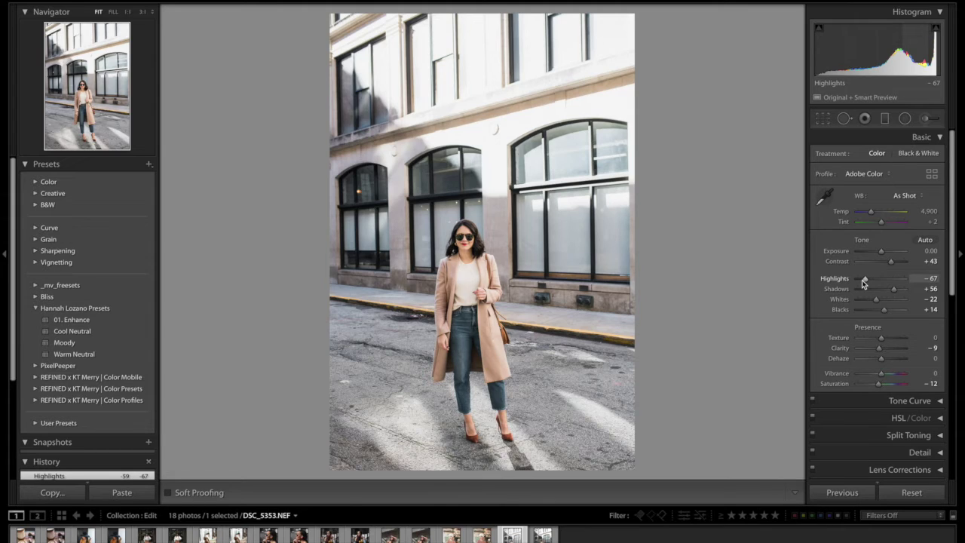
key(backslash)
key(backslash)
Heal the blemish on the pavement near the photo's left edge, sampling from the clean asphalt just beside it.
click(845, 118)
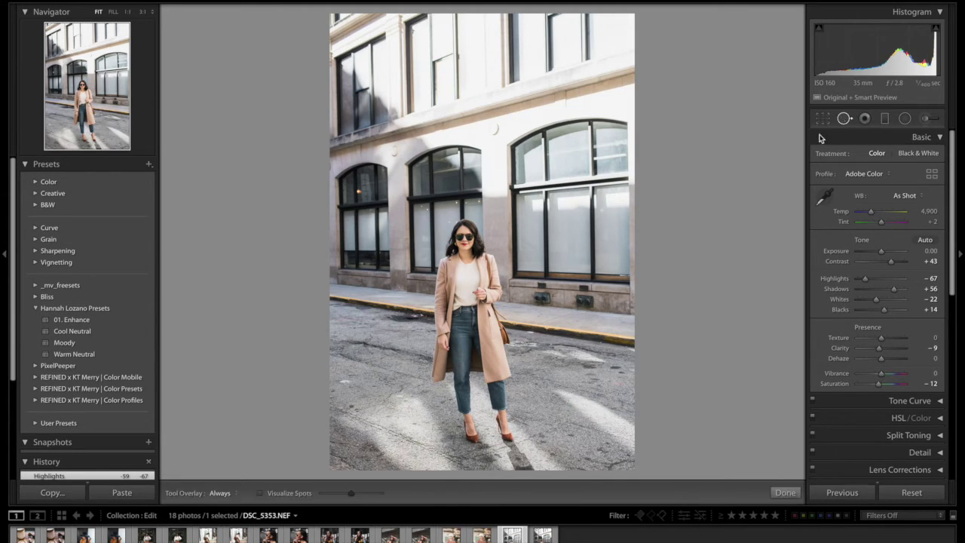
click(344, 381)
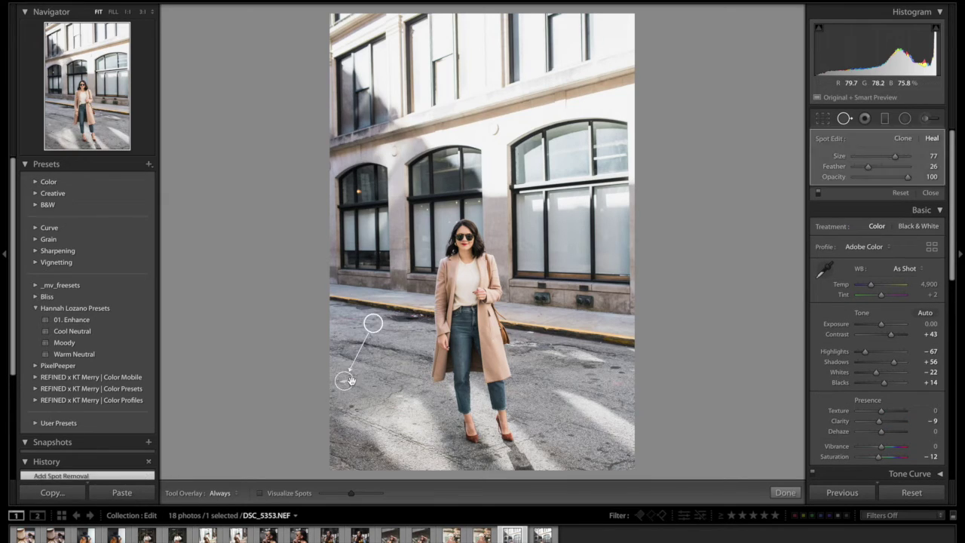
drag(373, 323, 365, 388)
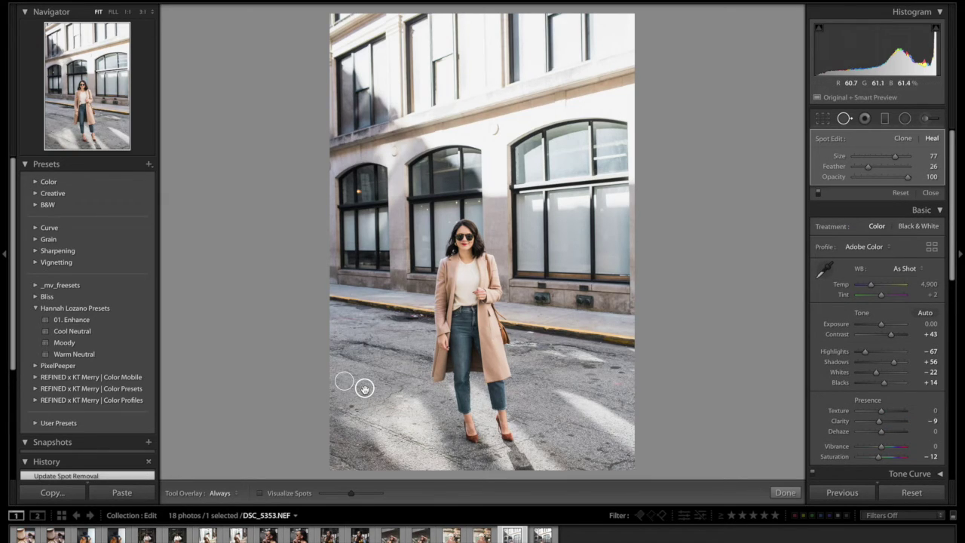